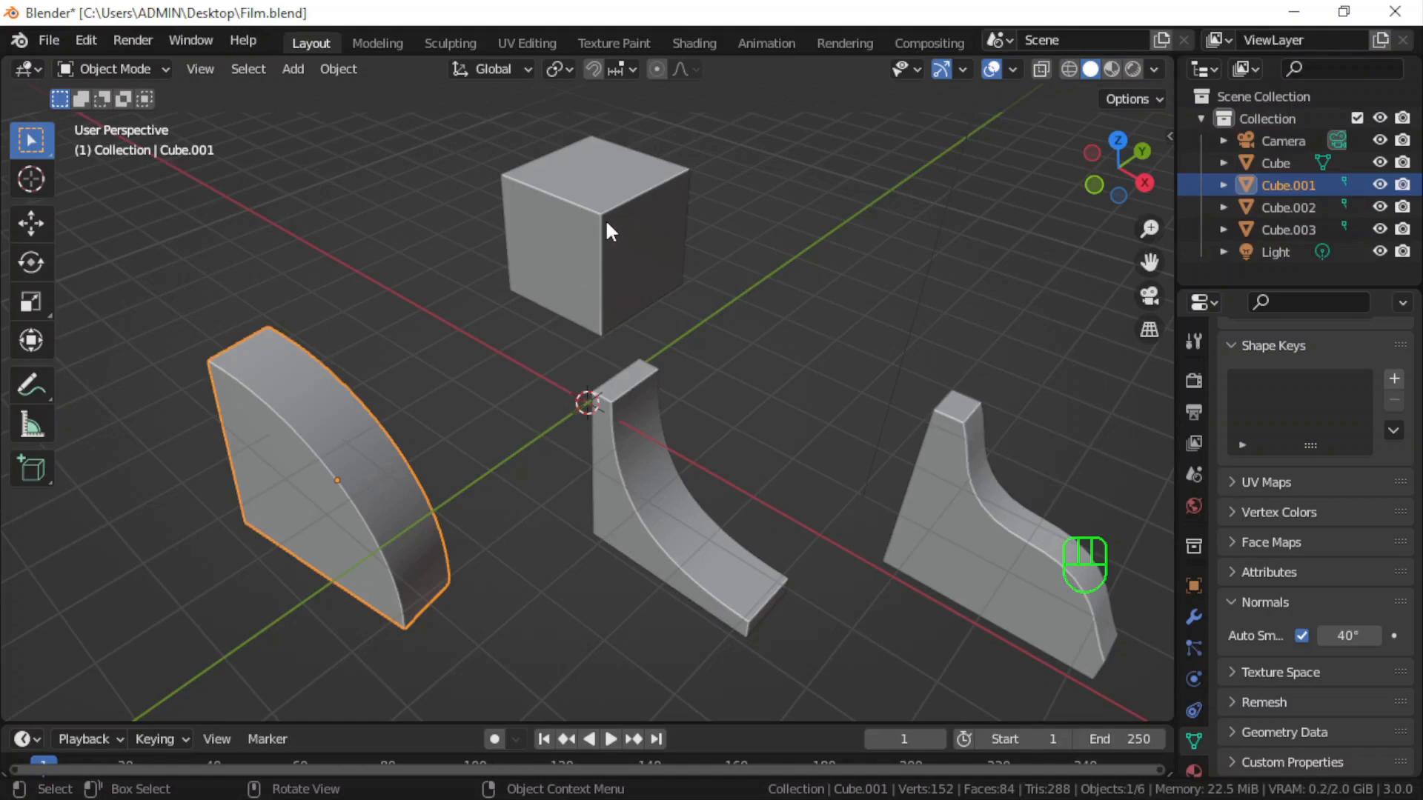
- Compare the plain cube with the convex and concave curved pieces by selecting them in turn
click(606, 231)
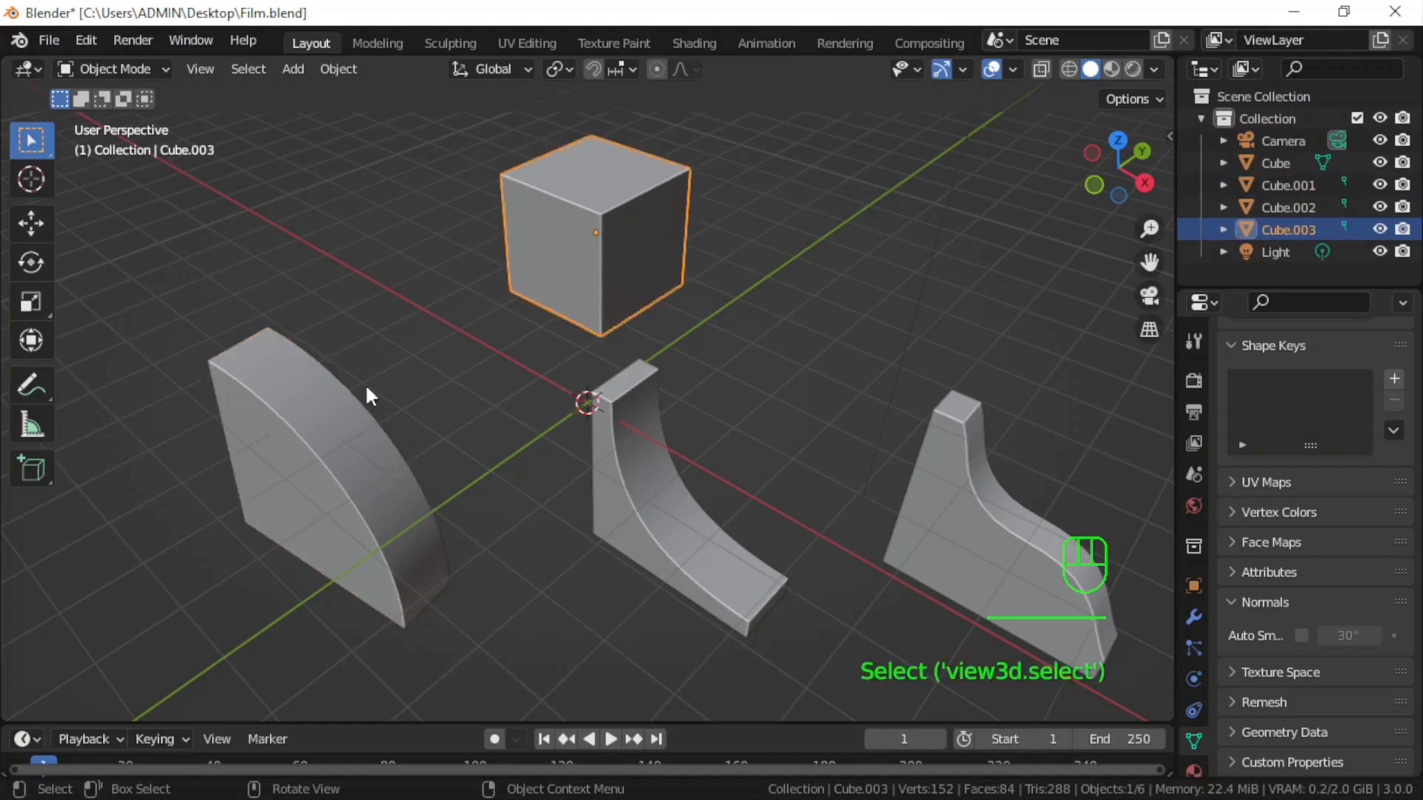
click(328, 456)
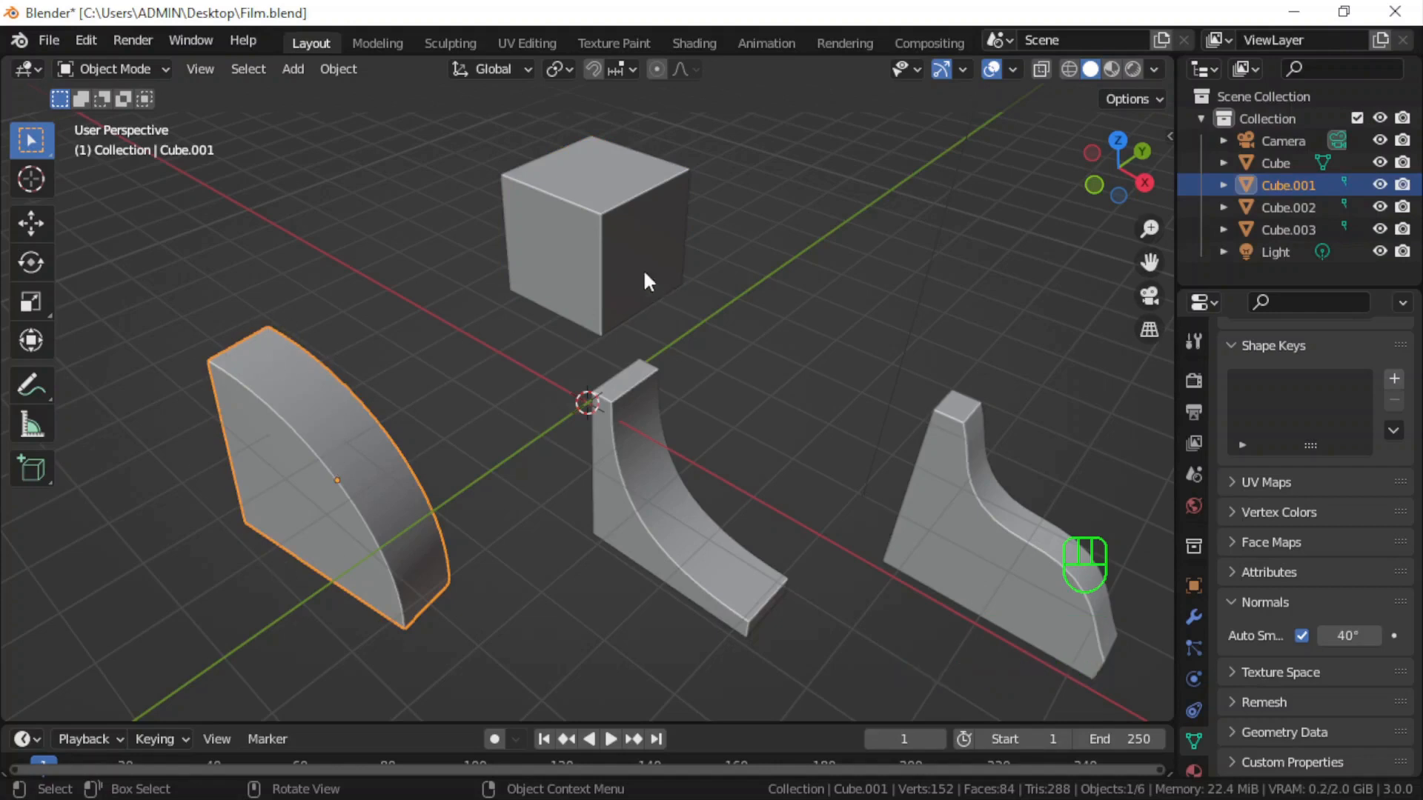
click(612, 271)
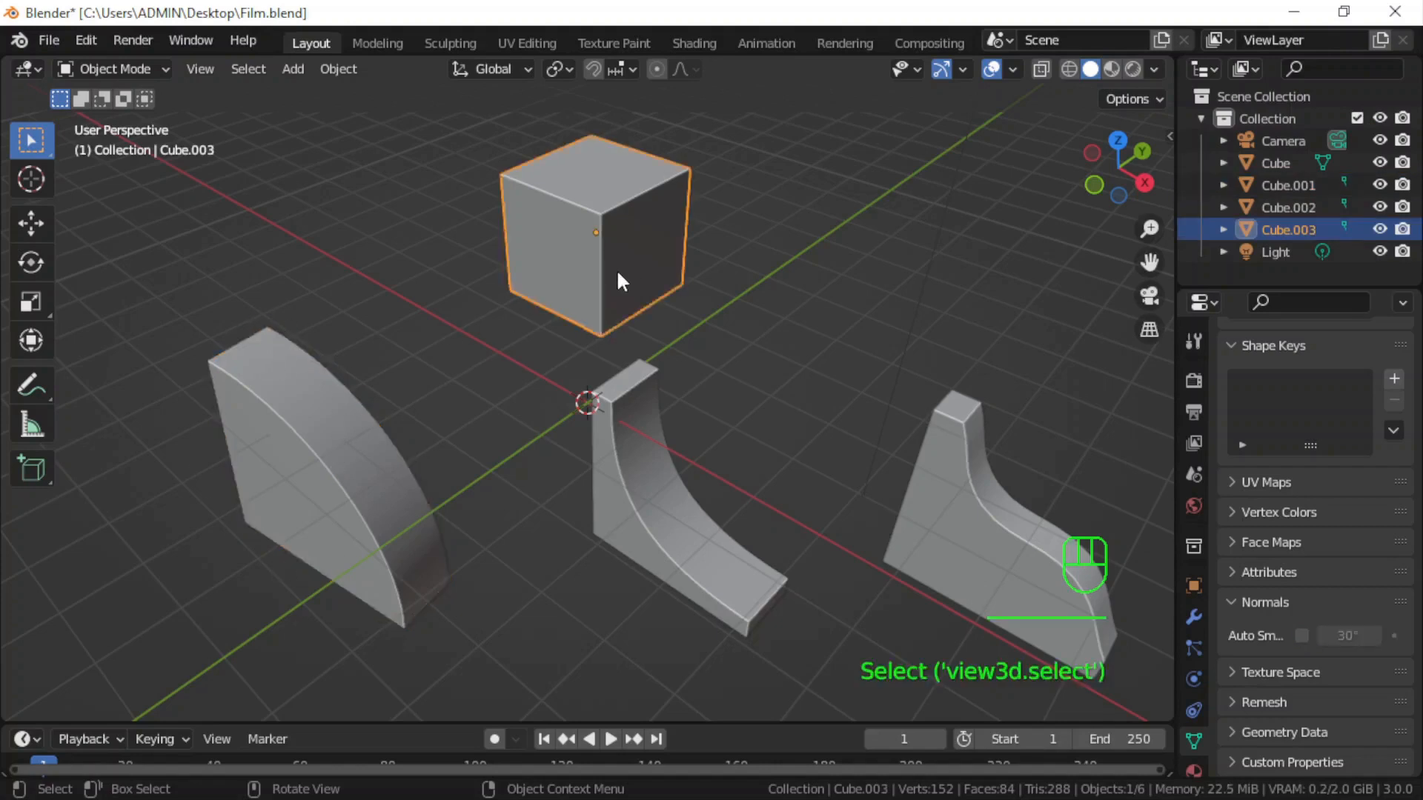
click(642, 452)
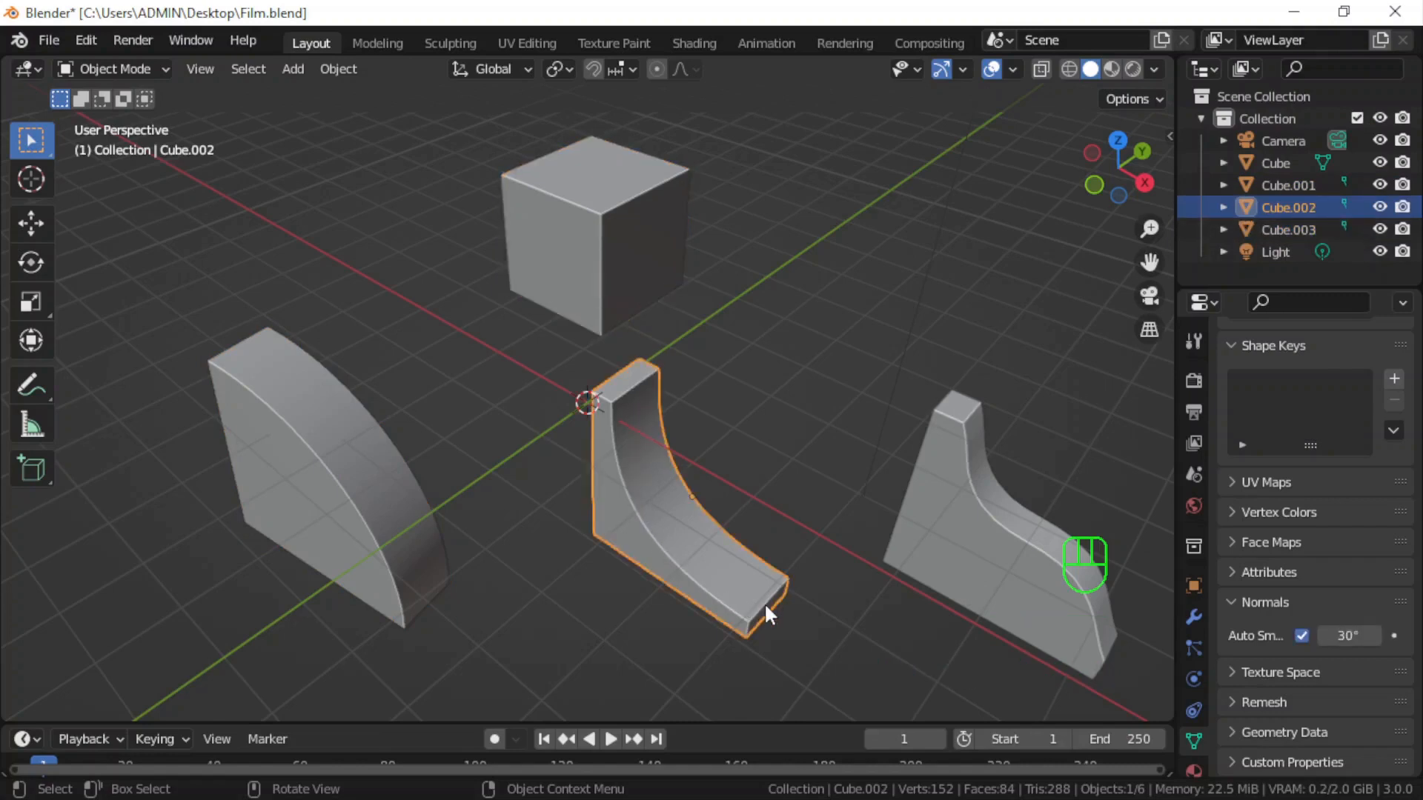
click(608, 254)
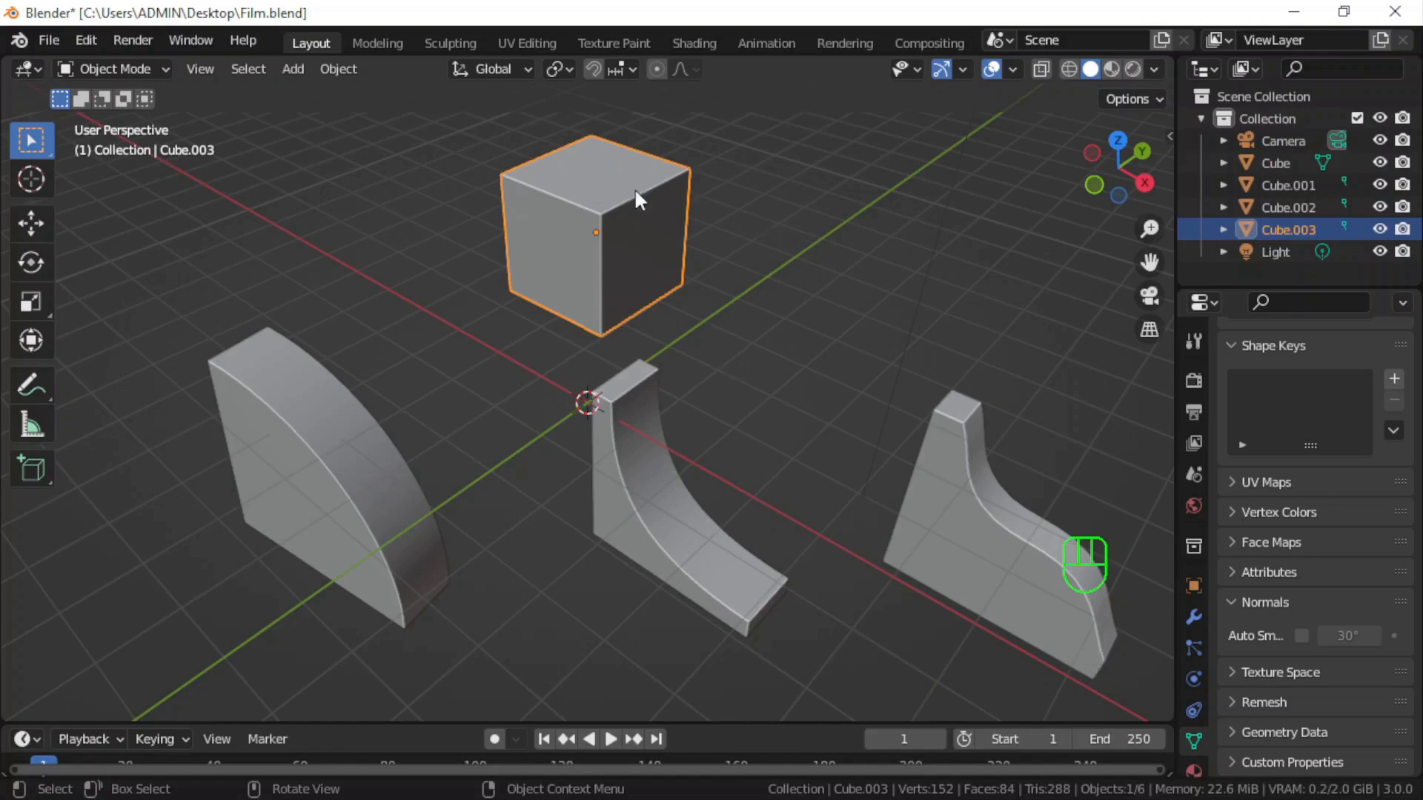
- Start a new General file and discard the unsaved changes to Film.blend
click(48, 42)
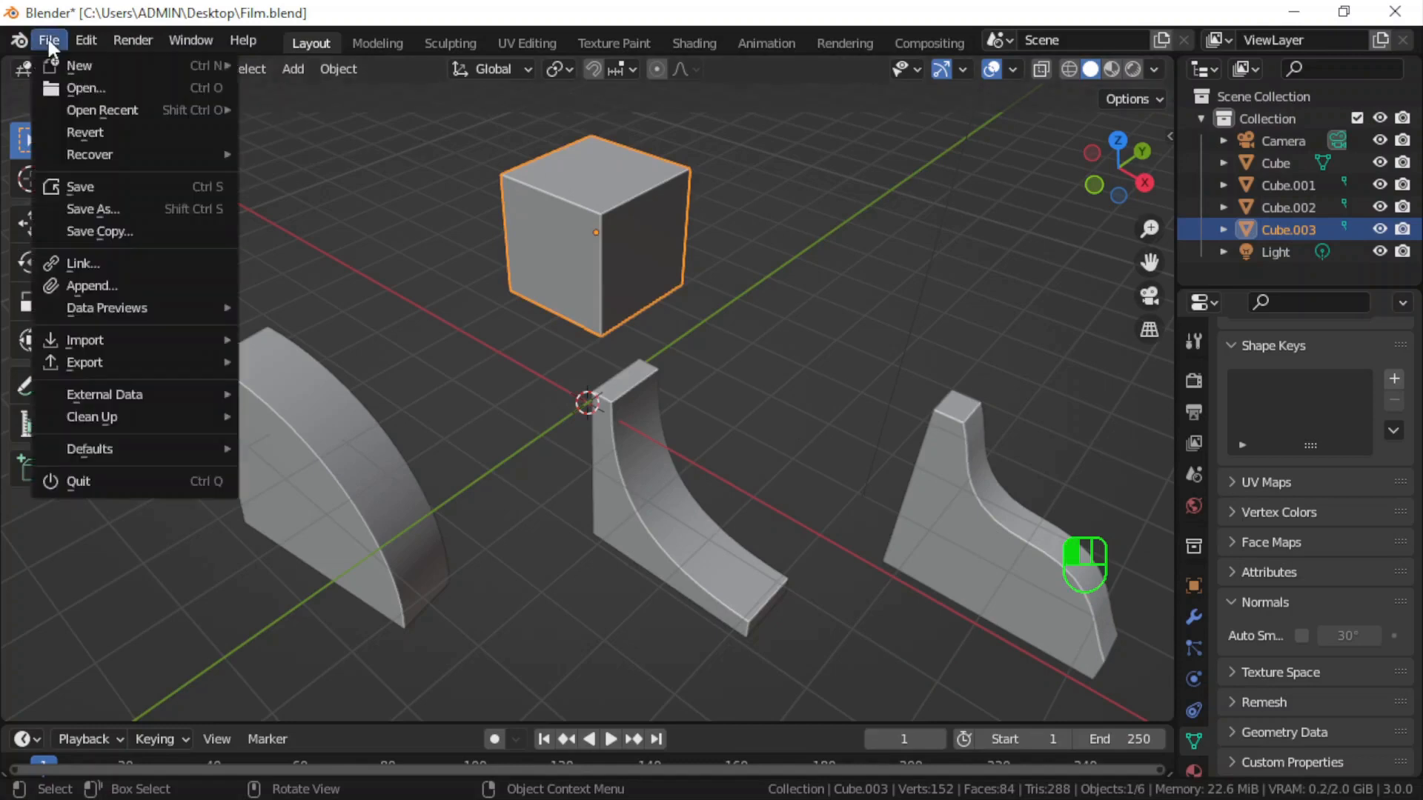
mouse_move(67, 65)
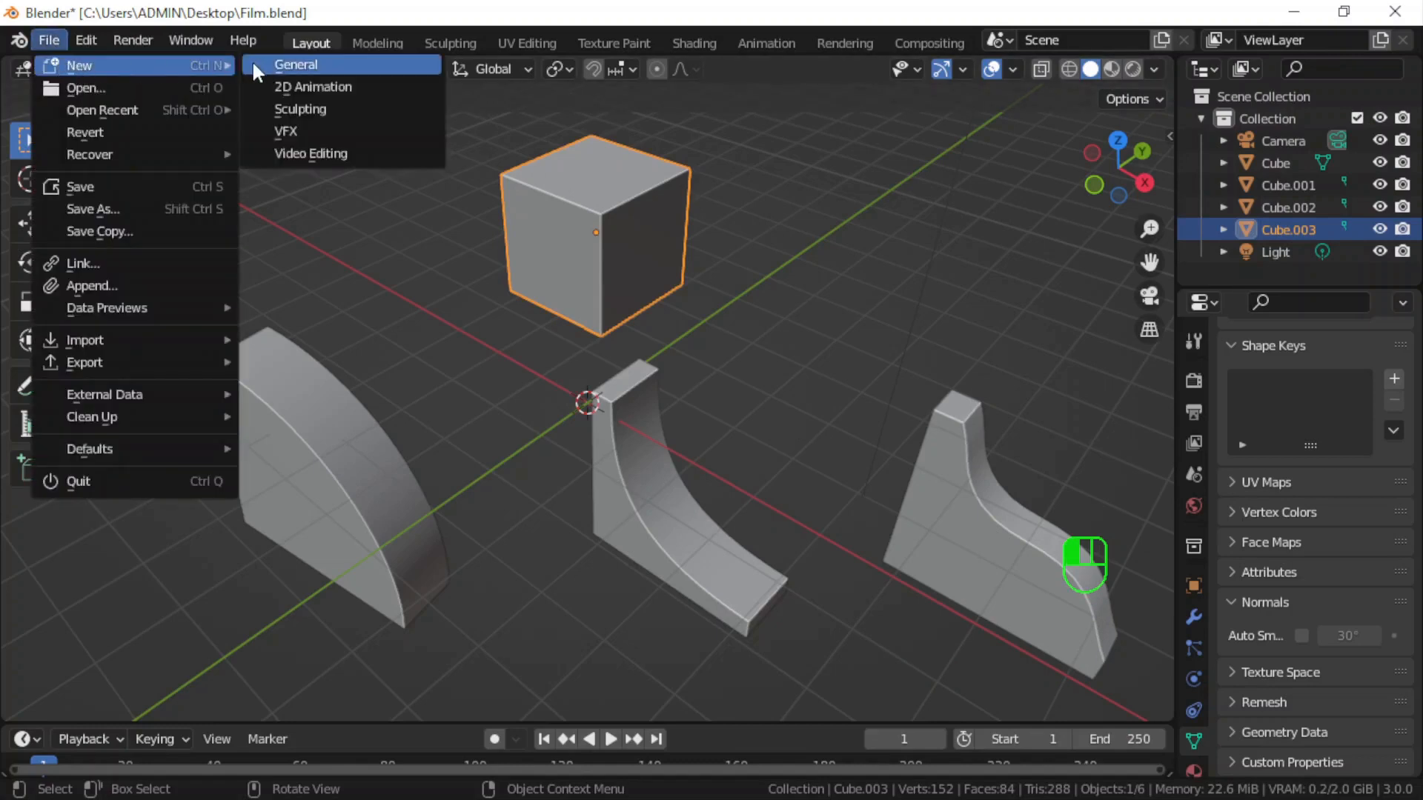
click(308, 65)
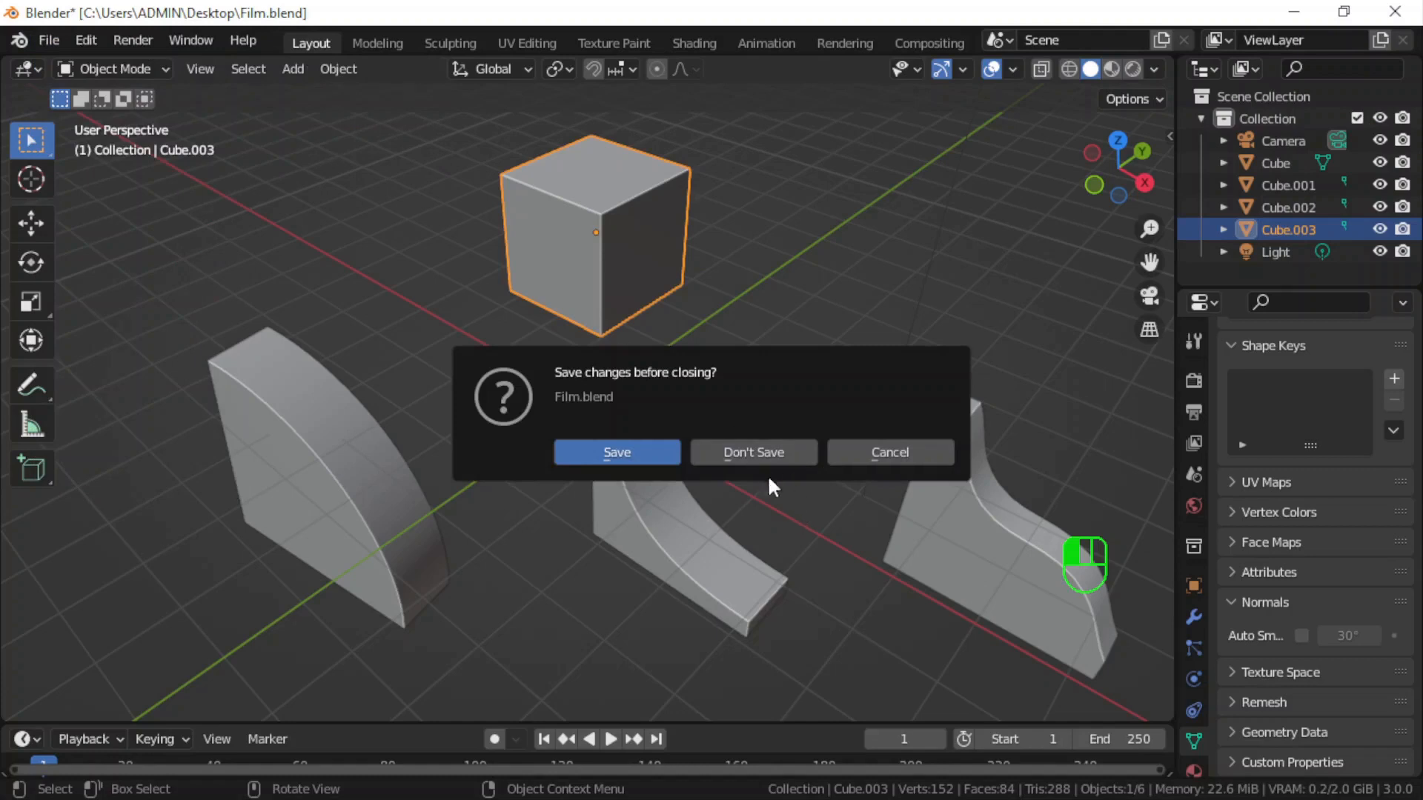
click(744, 452)
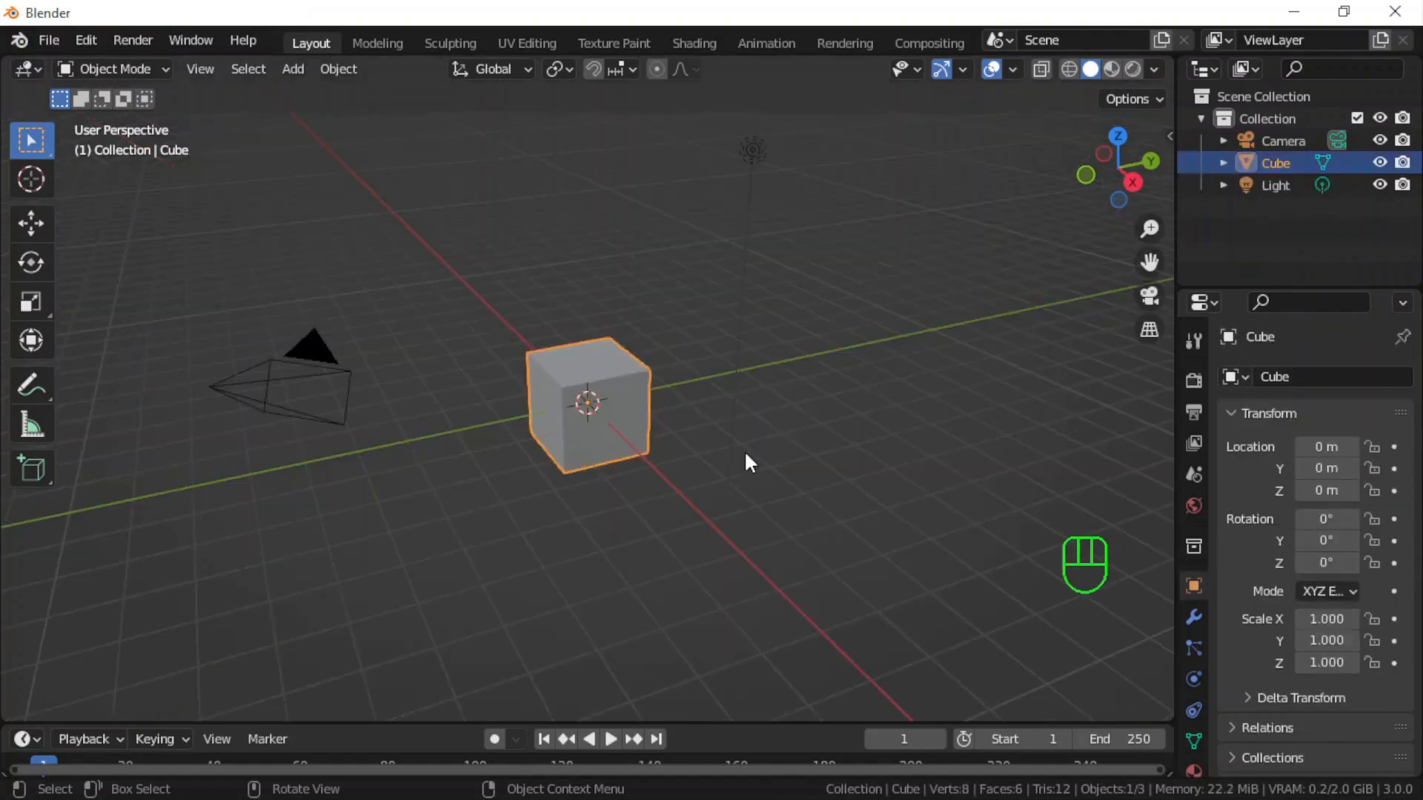
- Scale the default cube along the Y axis to about 0.17 to make a thin upright slab
scroll(745, 455, up, 4)
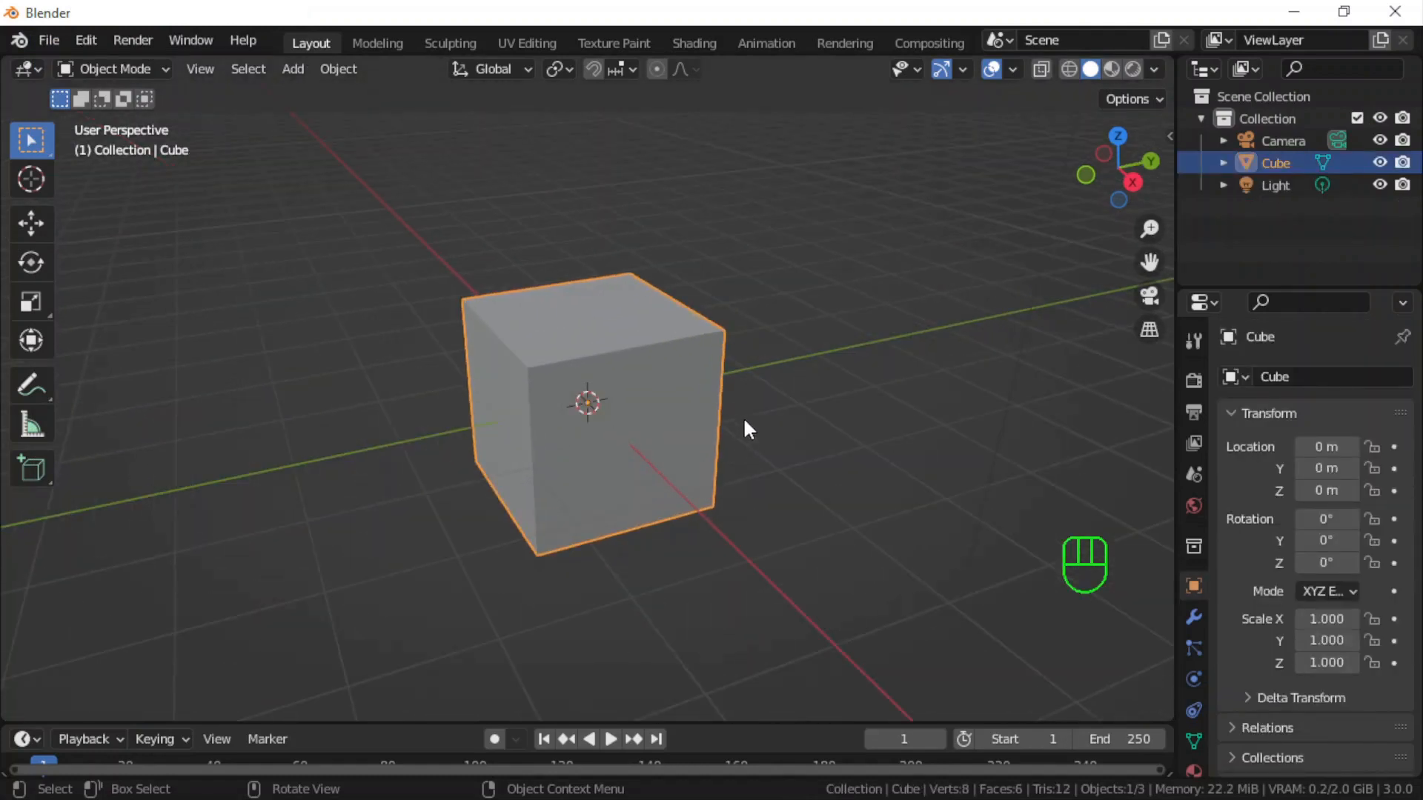
key(s)
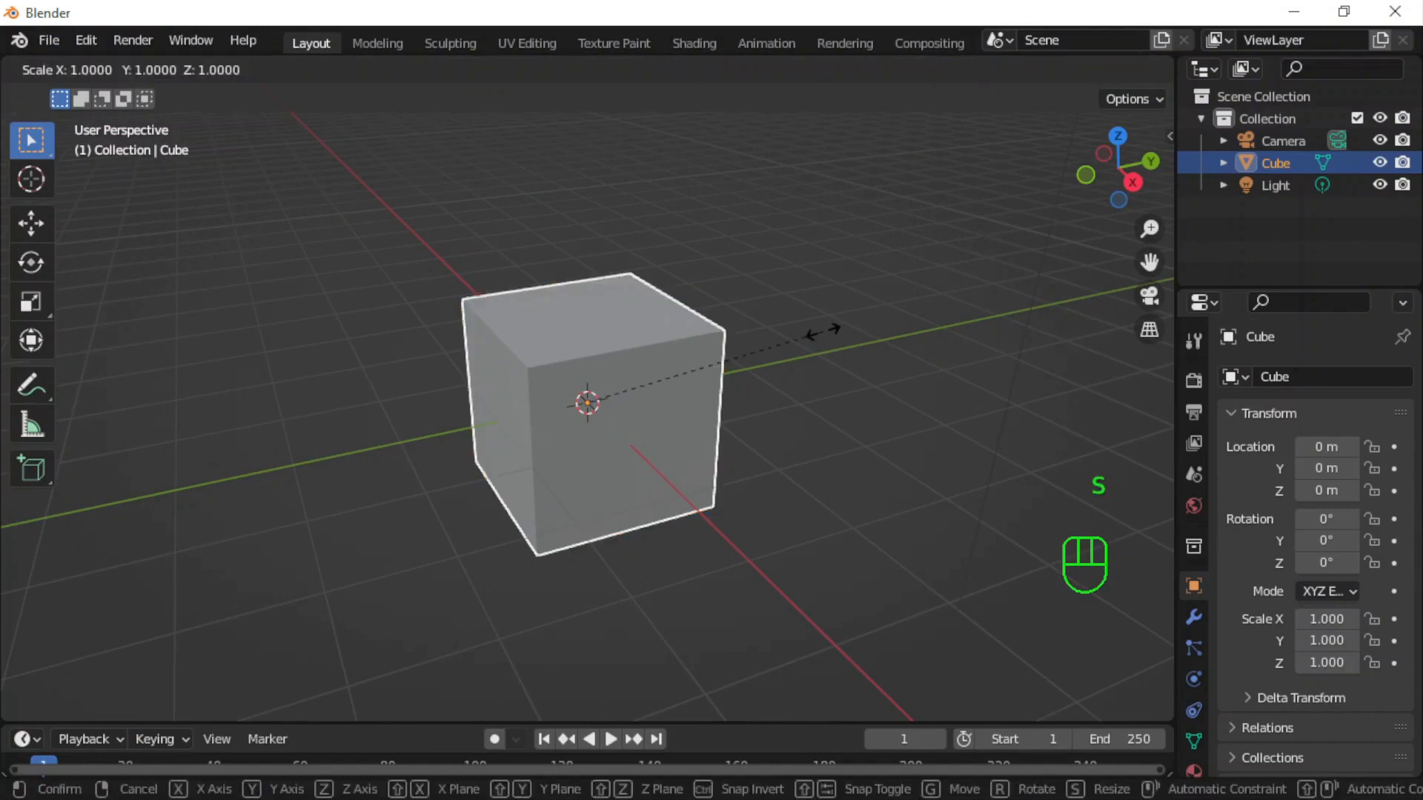
key(y)
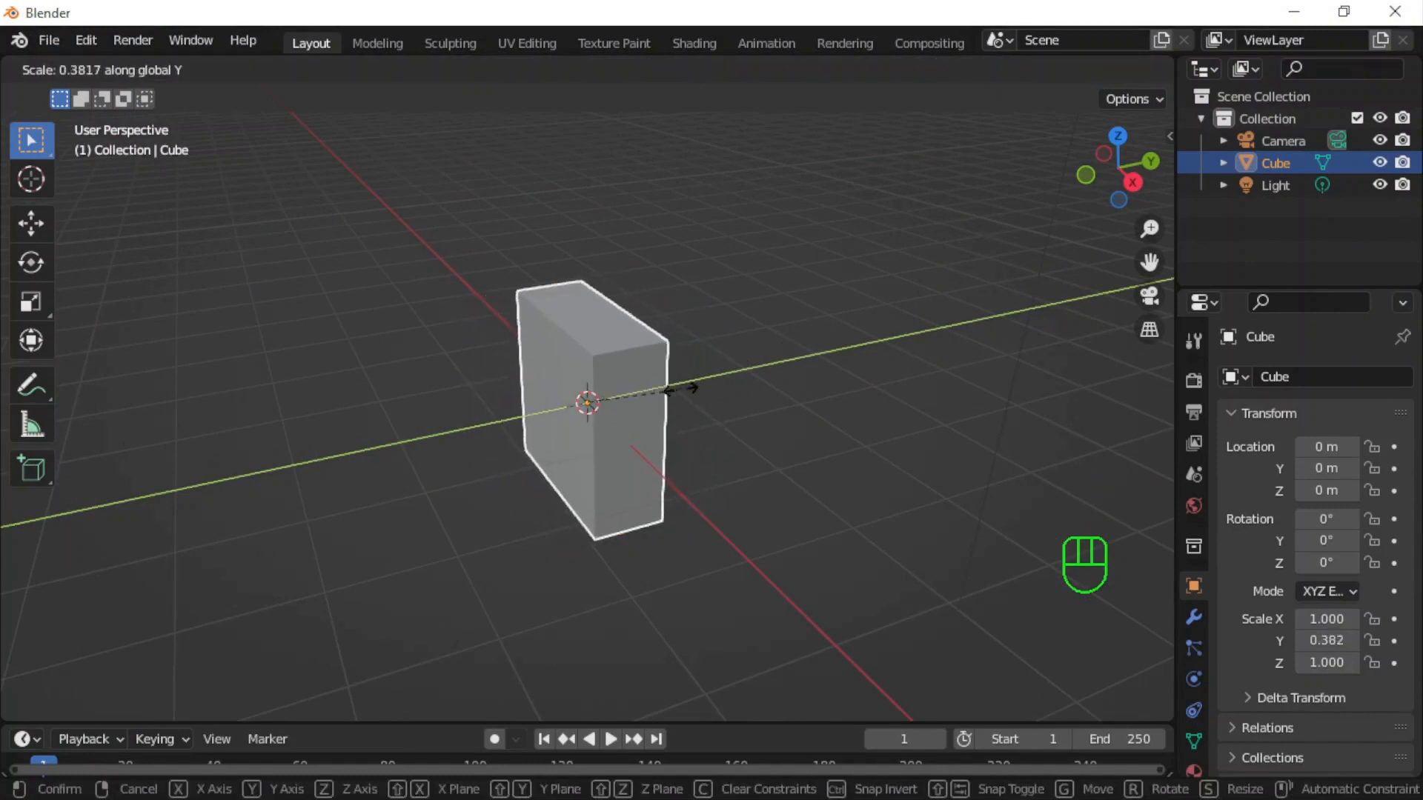
click(631, 402)
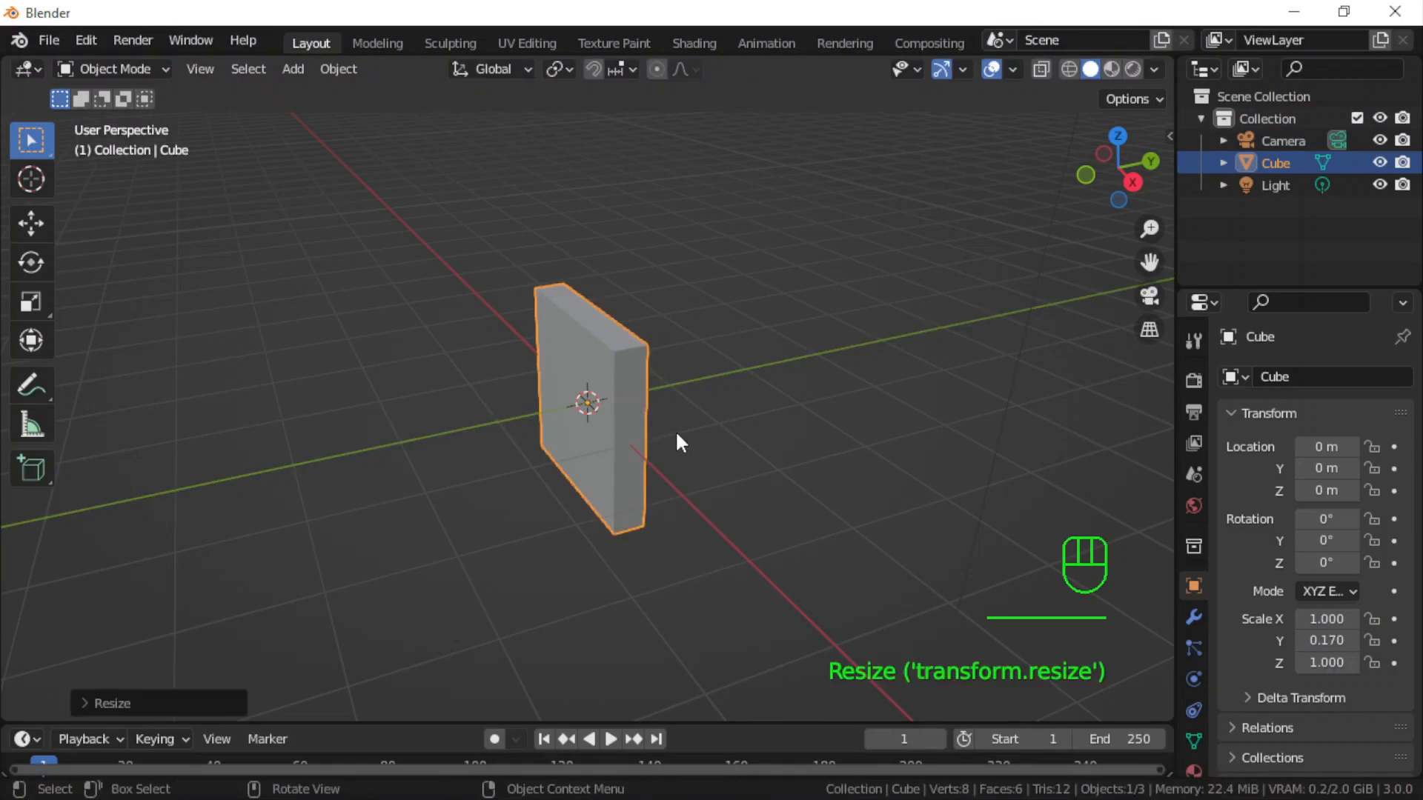
- In Edit Mode with edge selection, bevel the slab's short upper edge at the +X end by 2 m
key(Tab)
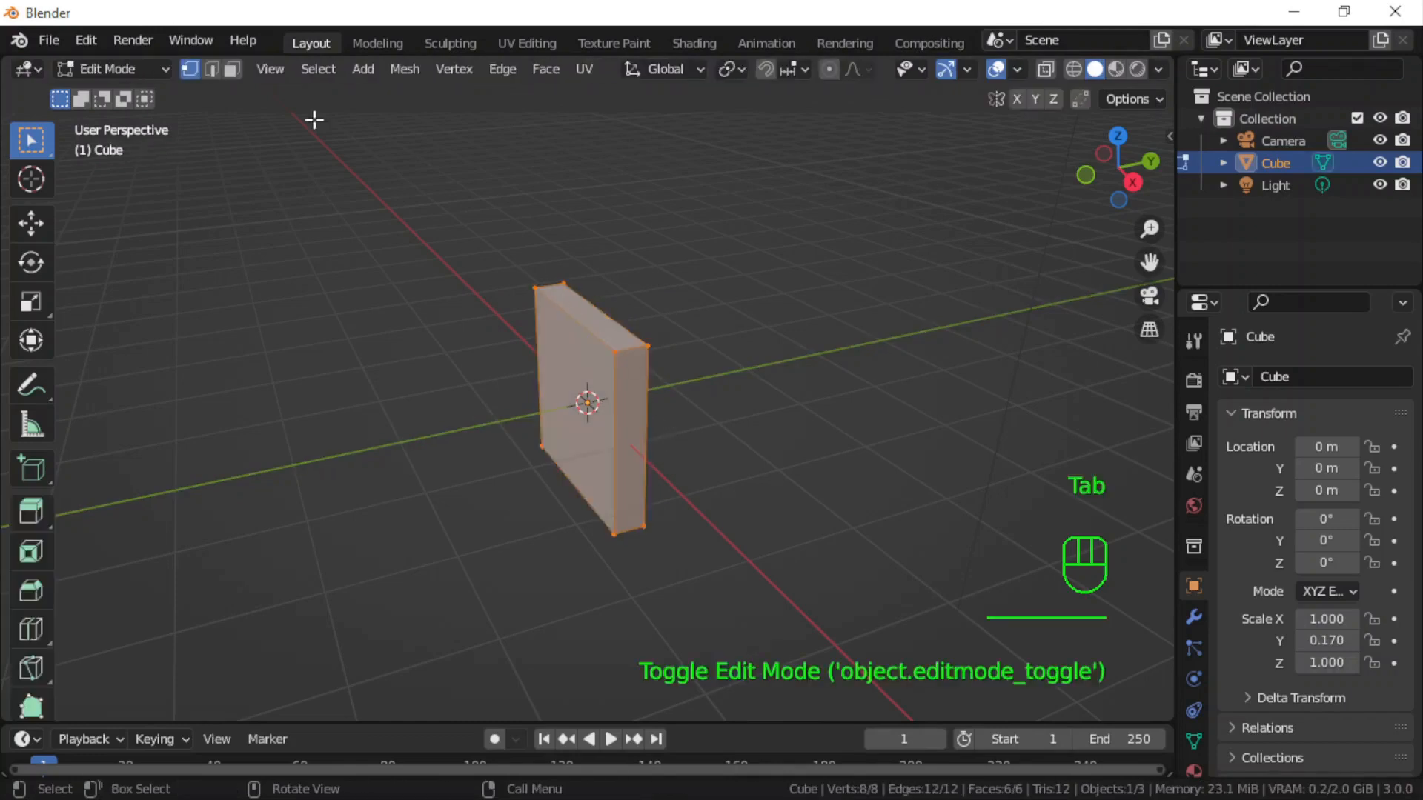
click(212, 70)
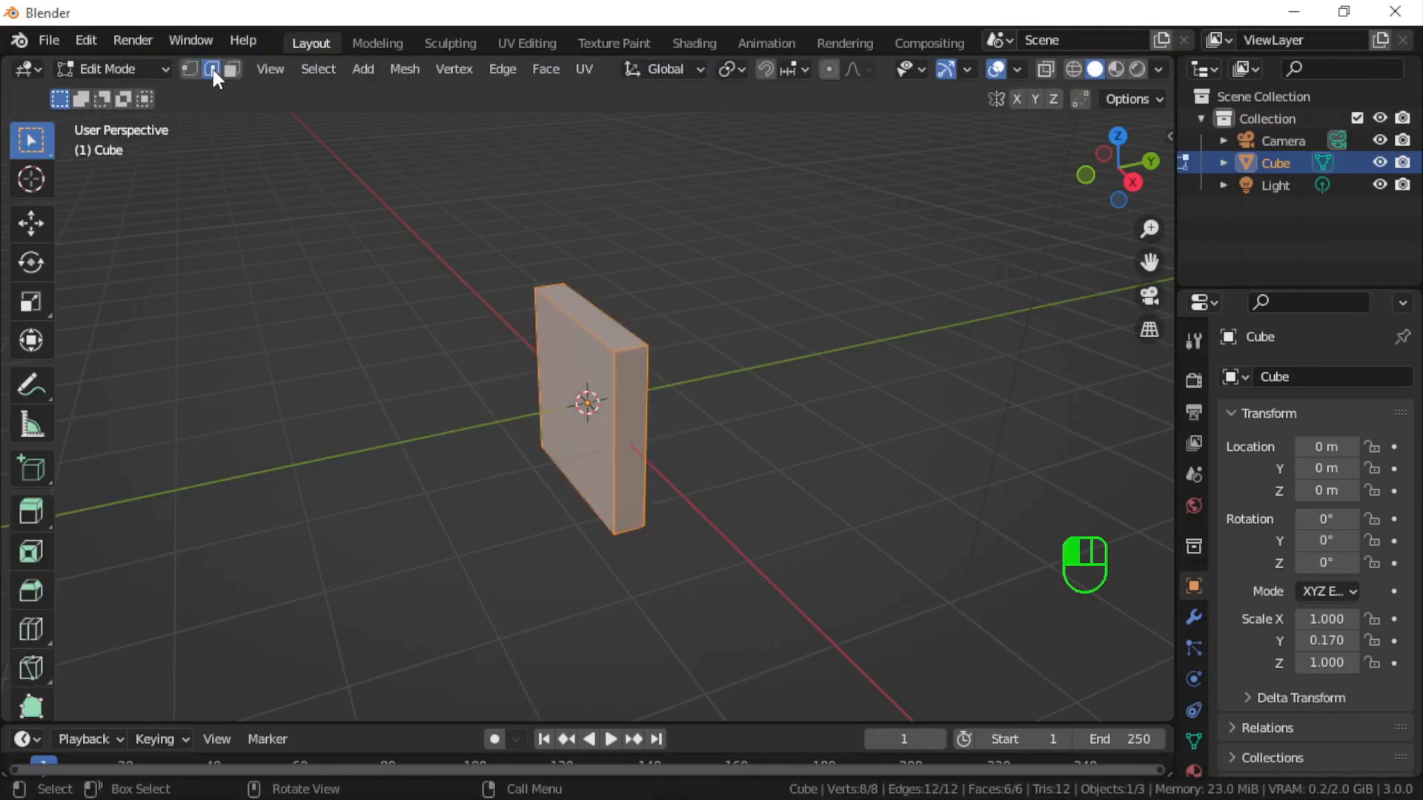
click(635, 345)
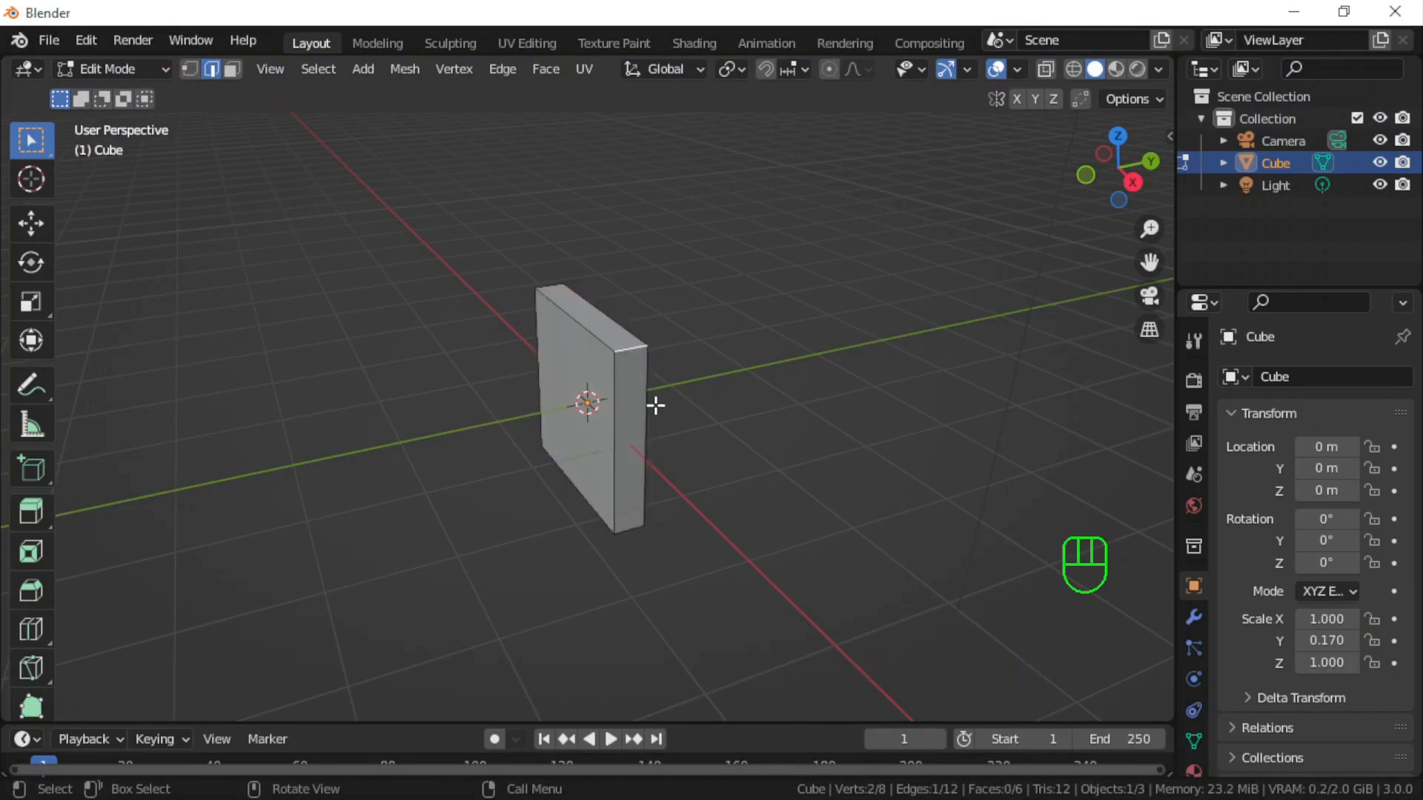
key(ctrl+b)
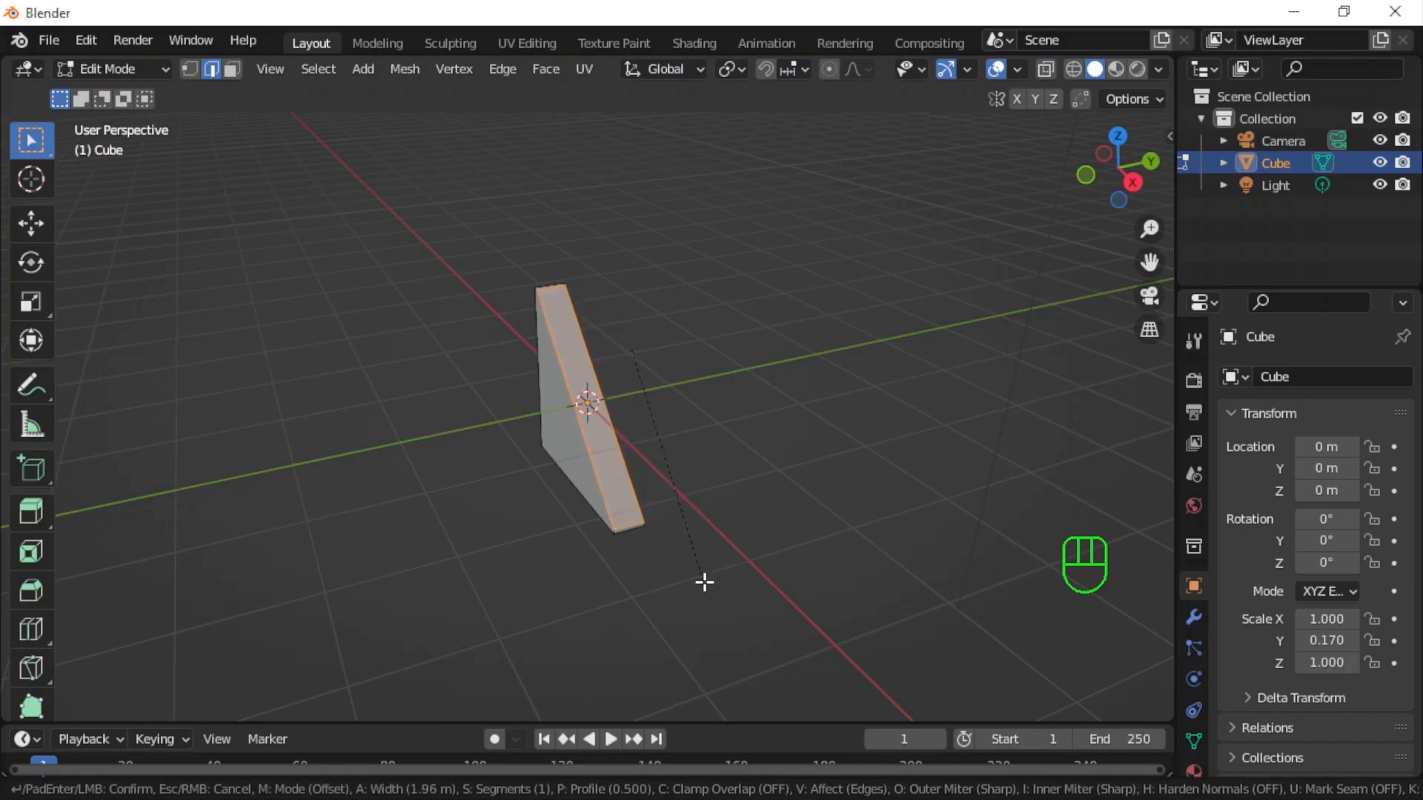
click(703, 585)
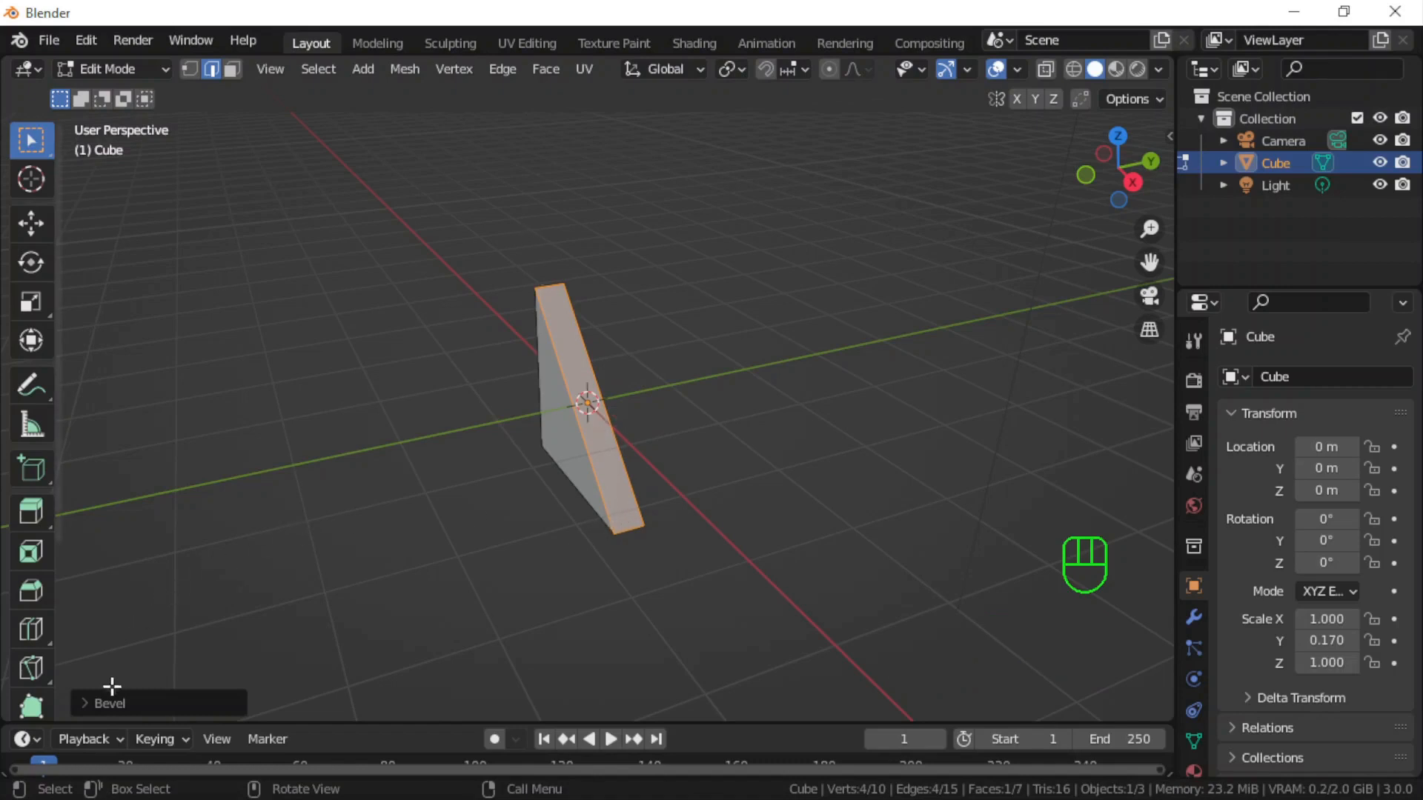
- Set the bevel to 20 segments with a profile shape of 0.500 for a convex curve
click(84, 703)
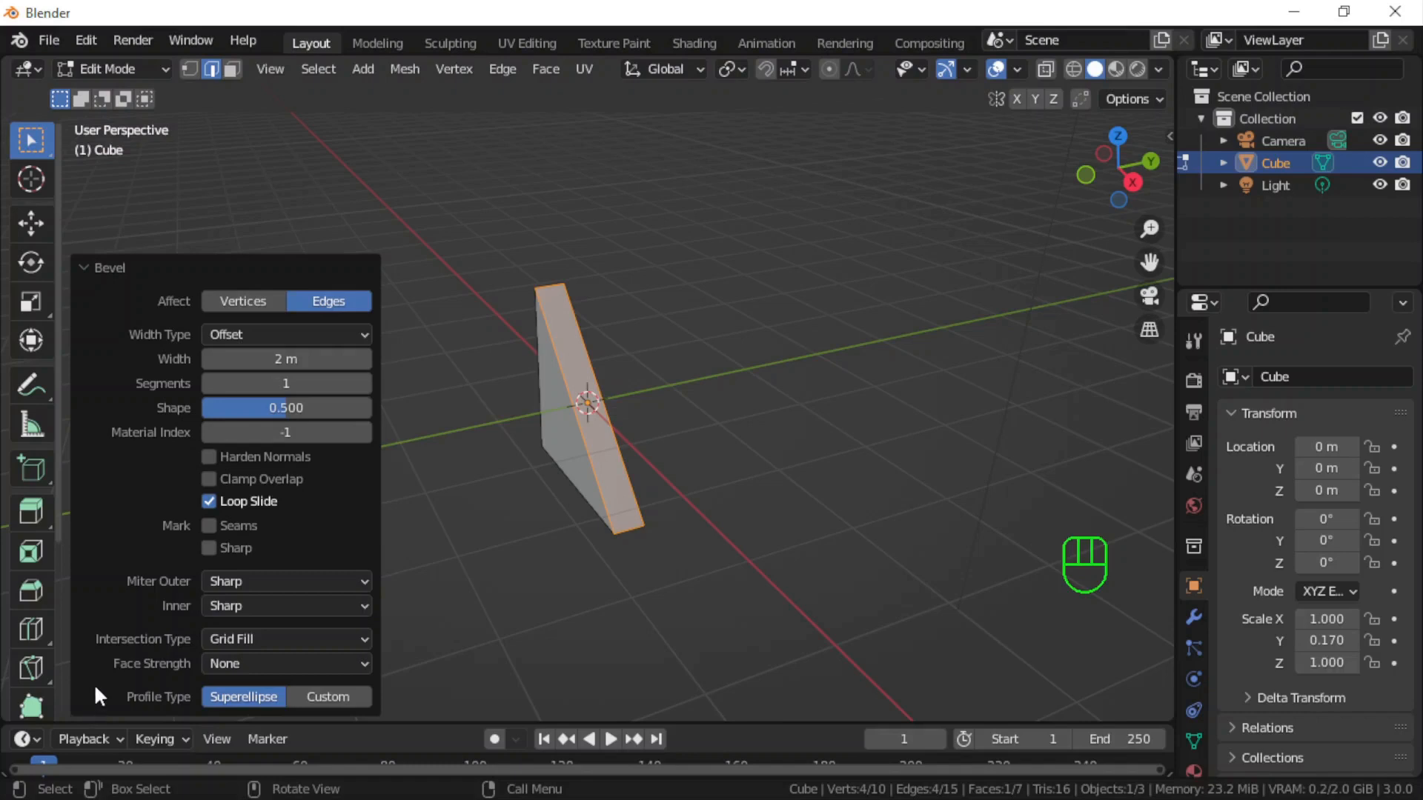
click(282, 383)
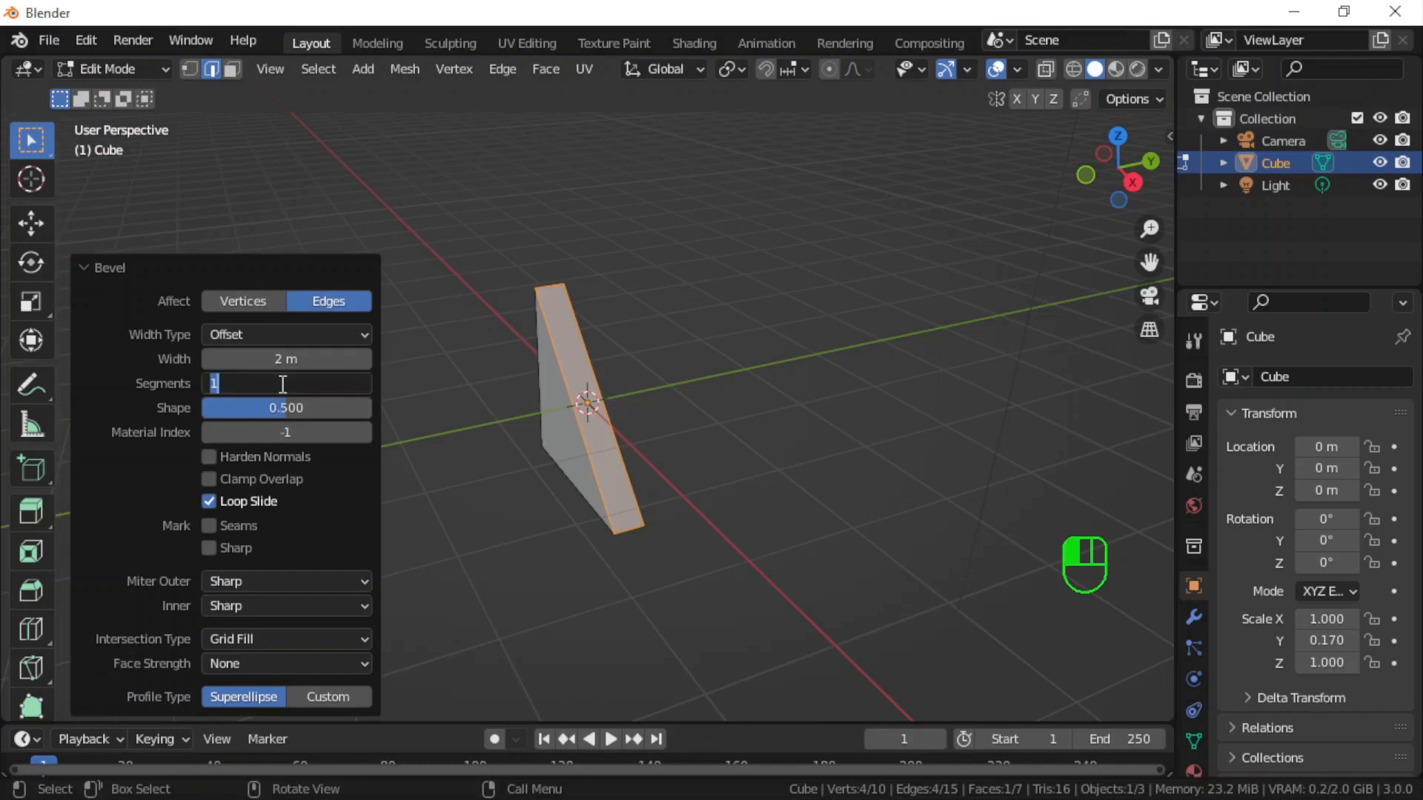
text(20)
key(Return)
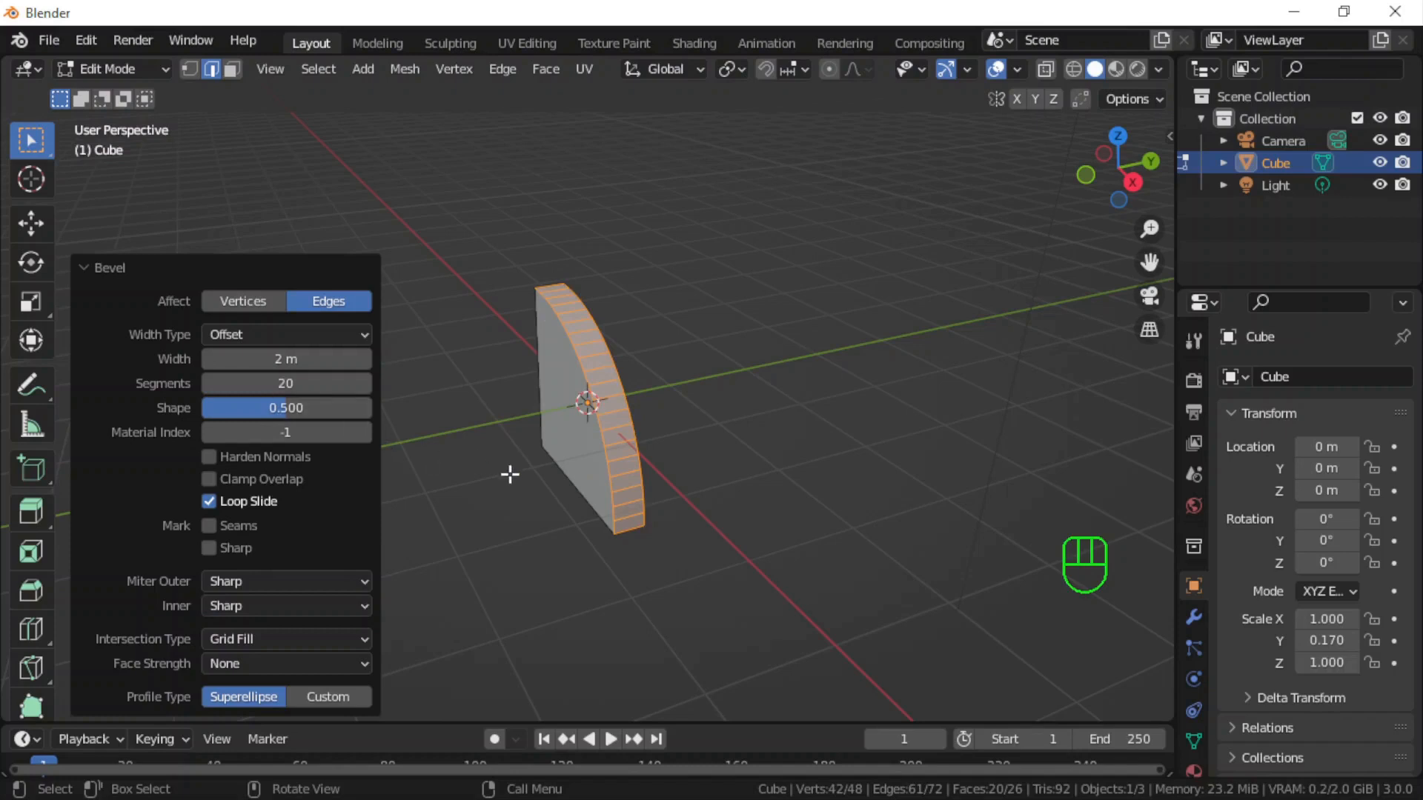
middle_drag(486, 501, 578, 518)
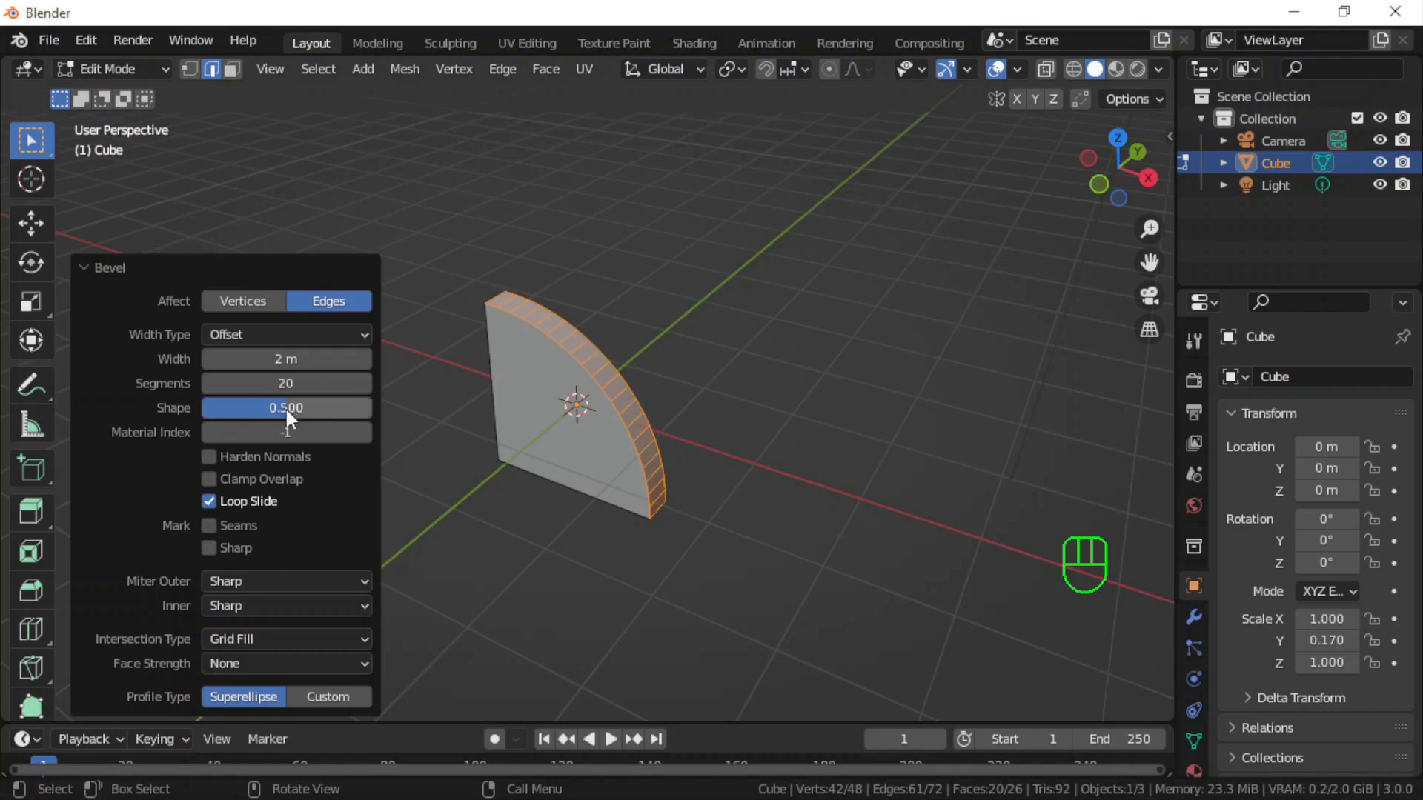
mouse_move(282, 406)
mouse_down()
mouse_move(369, 406)
mouse_move(286, 406)
mouse_up()
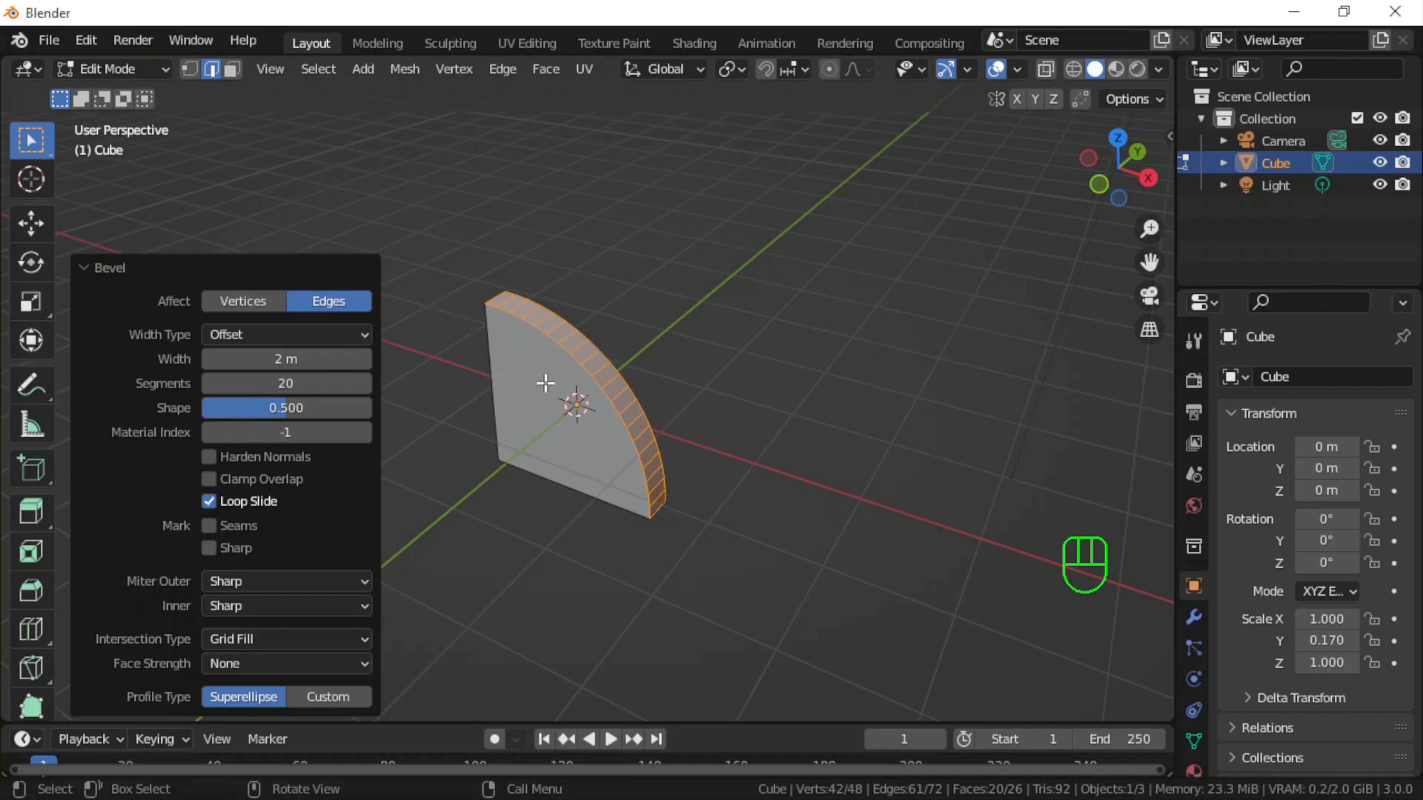
- Return to Object Mode and move the curved piece away from the origin by about -3.13 m X, -1.24 m Y and 1.06 m Z
key(Tab)
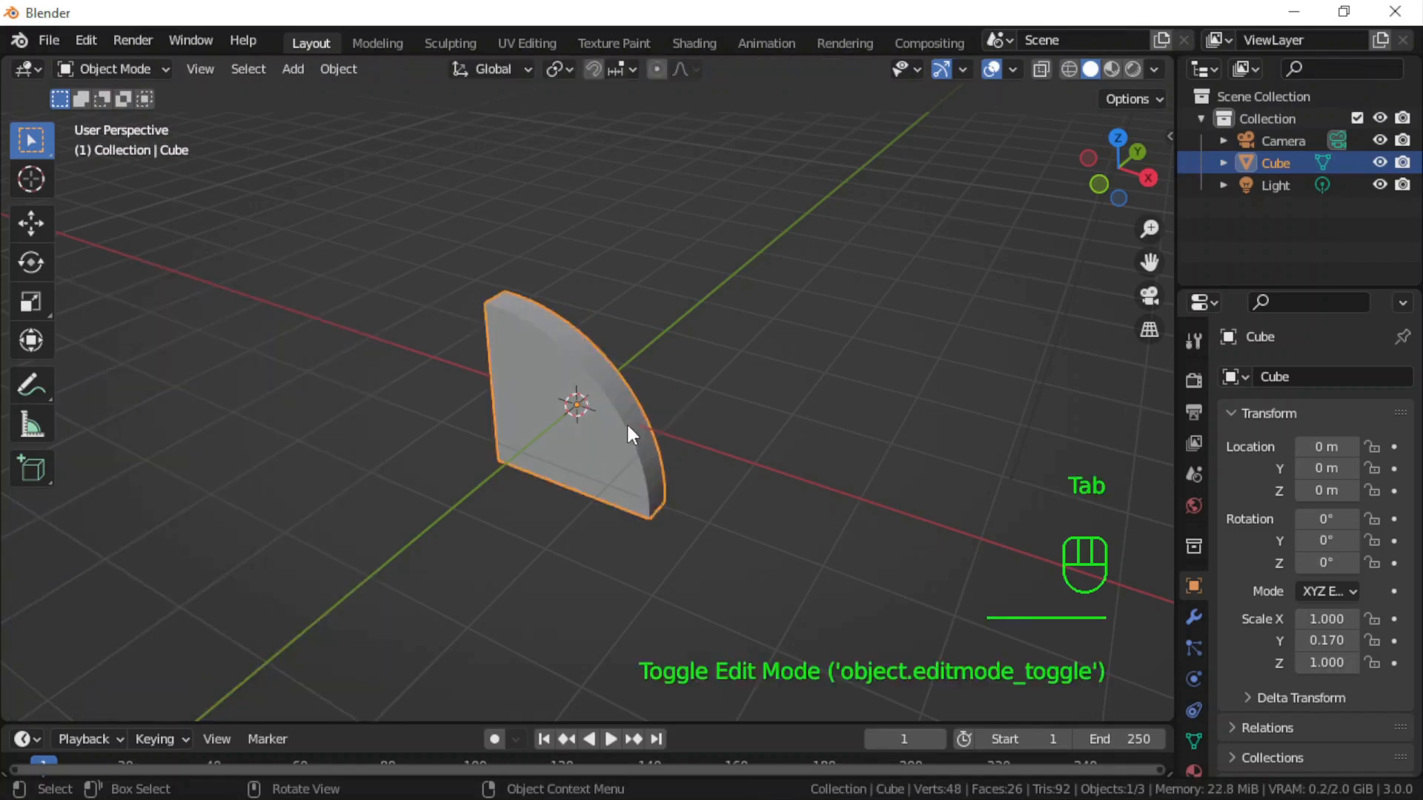
middle_drag(661, 389, 651, 409)
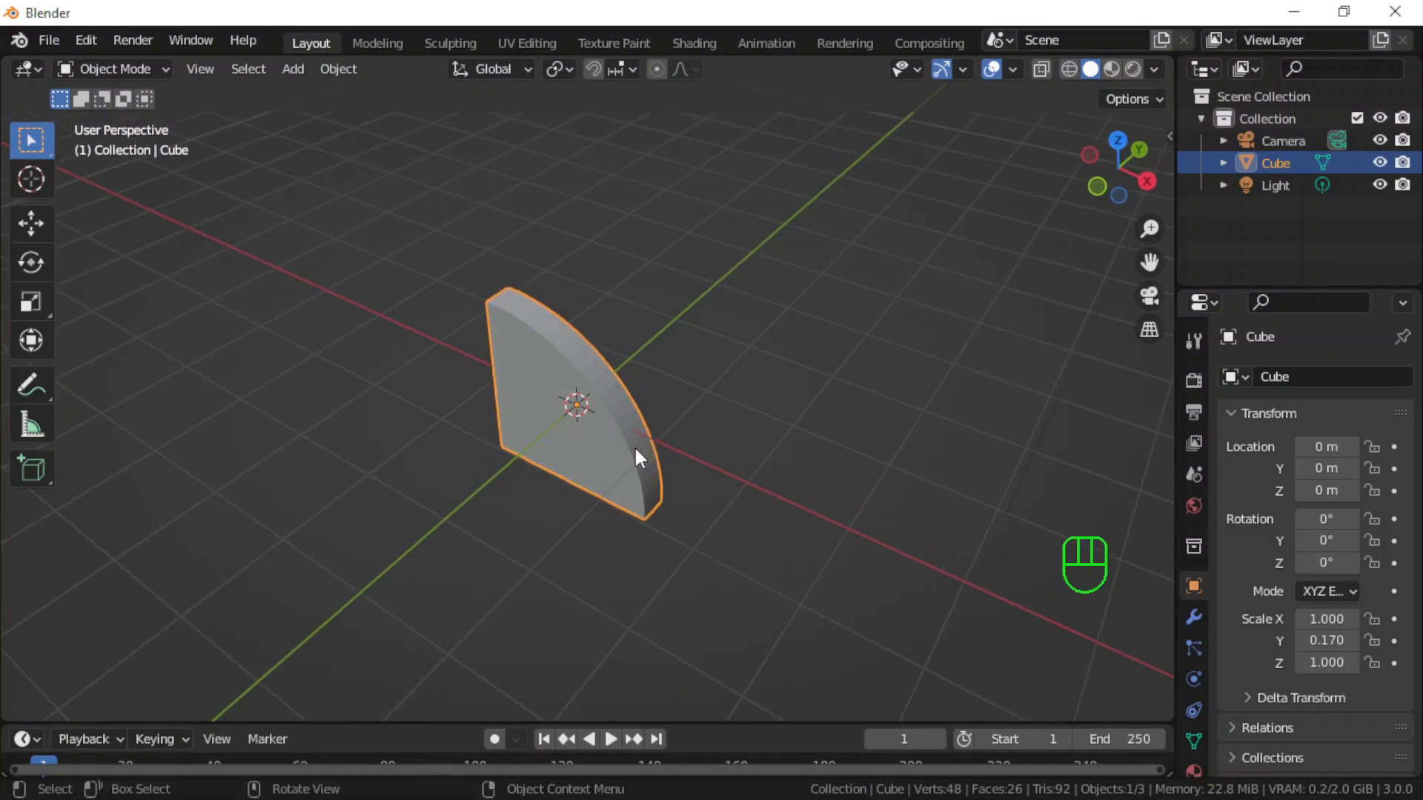
key(g)
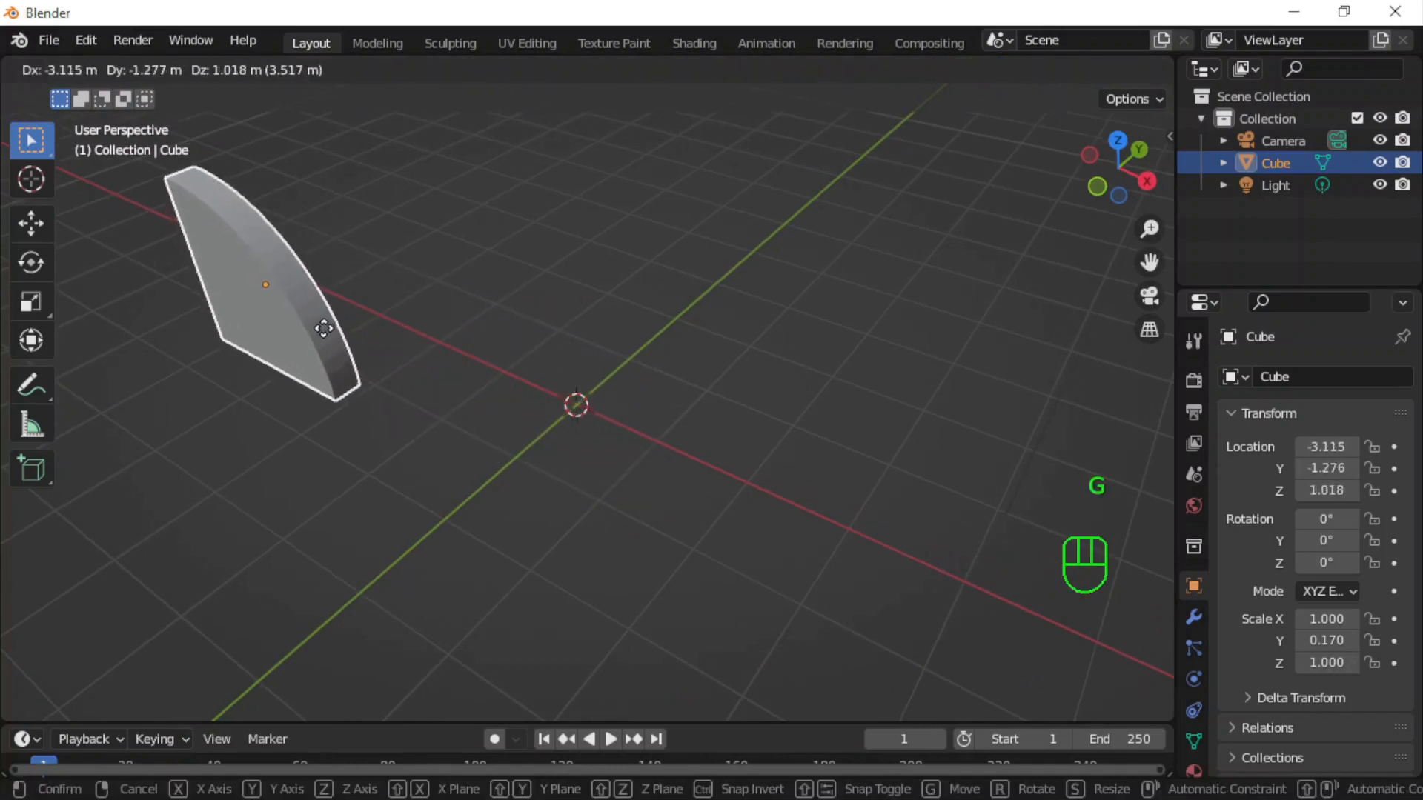
click(327, 330)
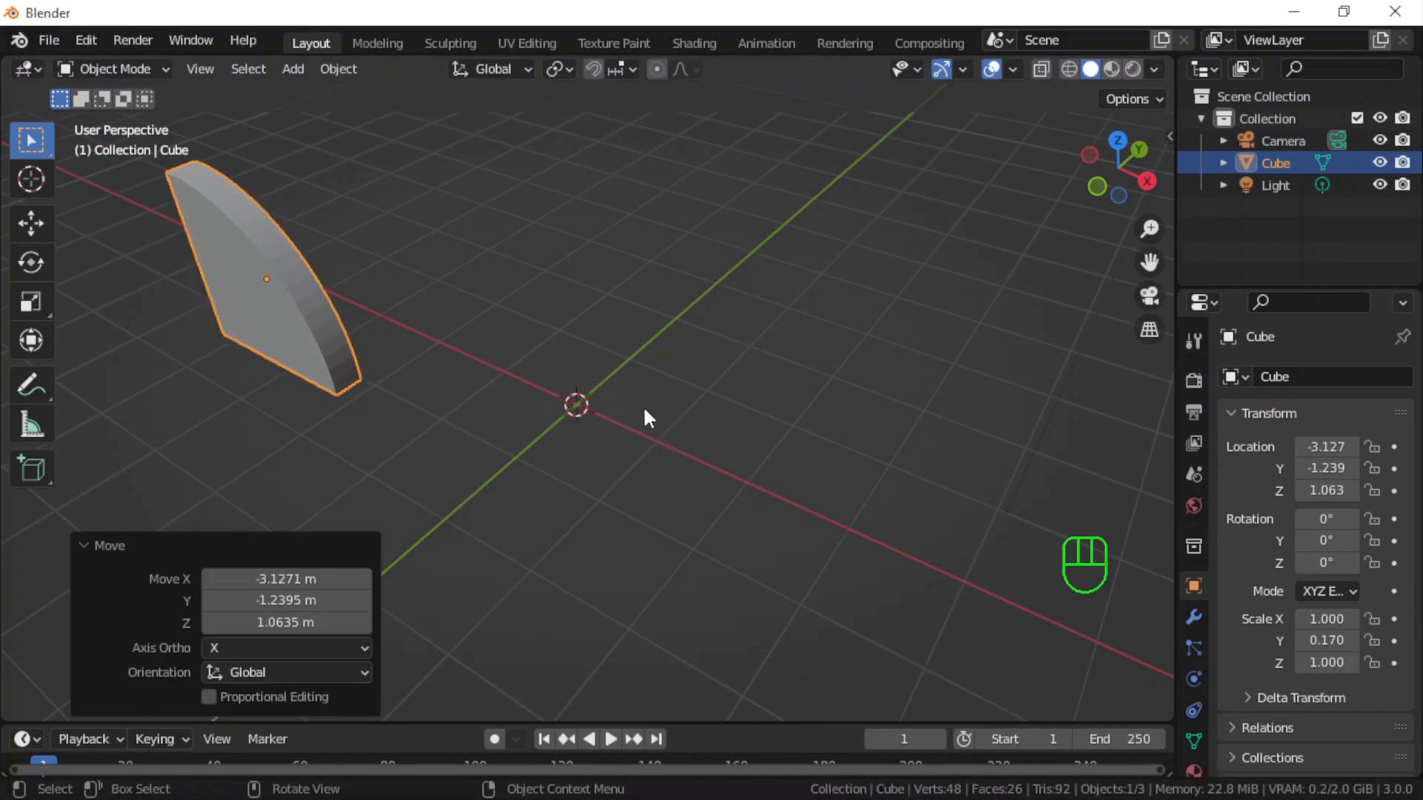
- Add a 2 m mesh cube at the origin and scale it along the Y axis to about 0.41
key(shift)
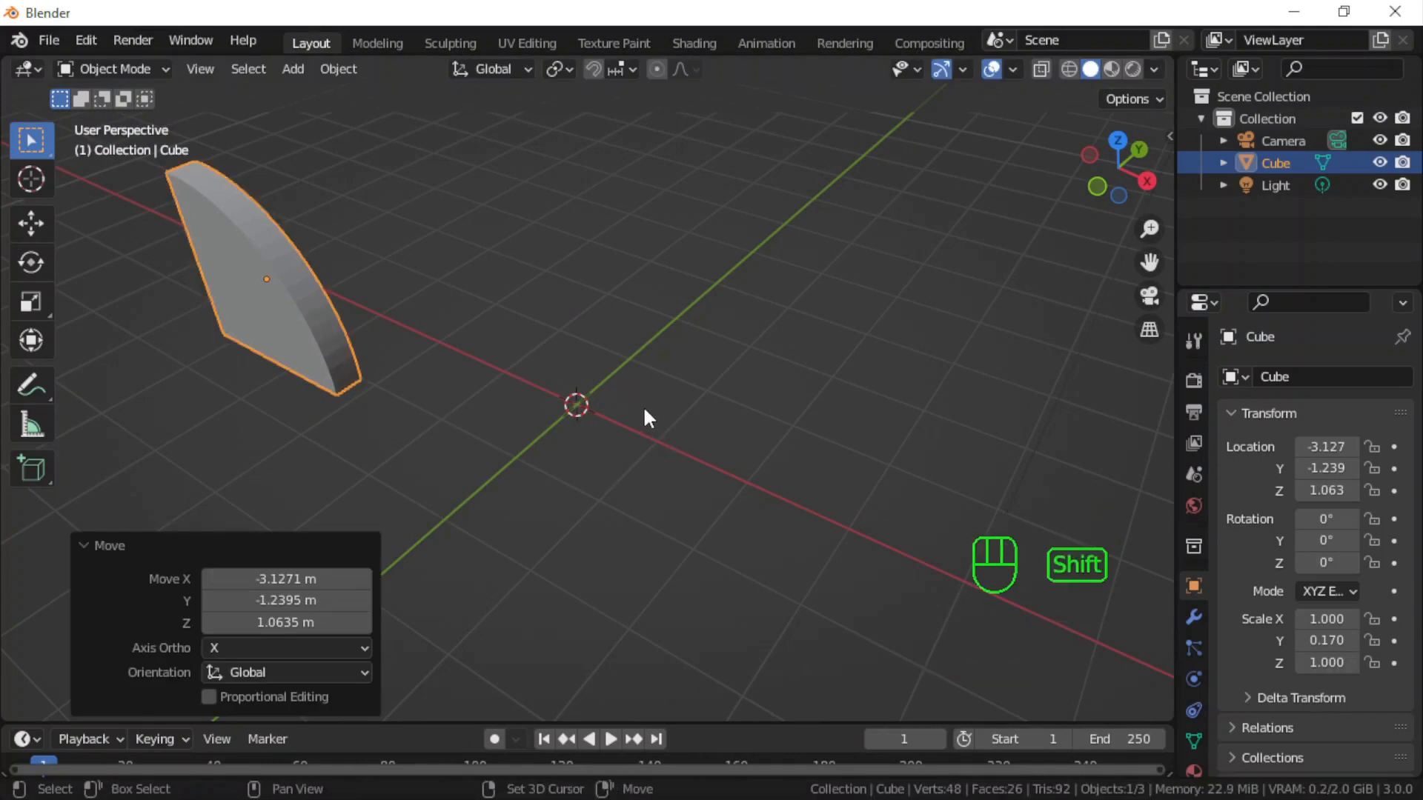
key(shift+a)
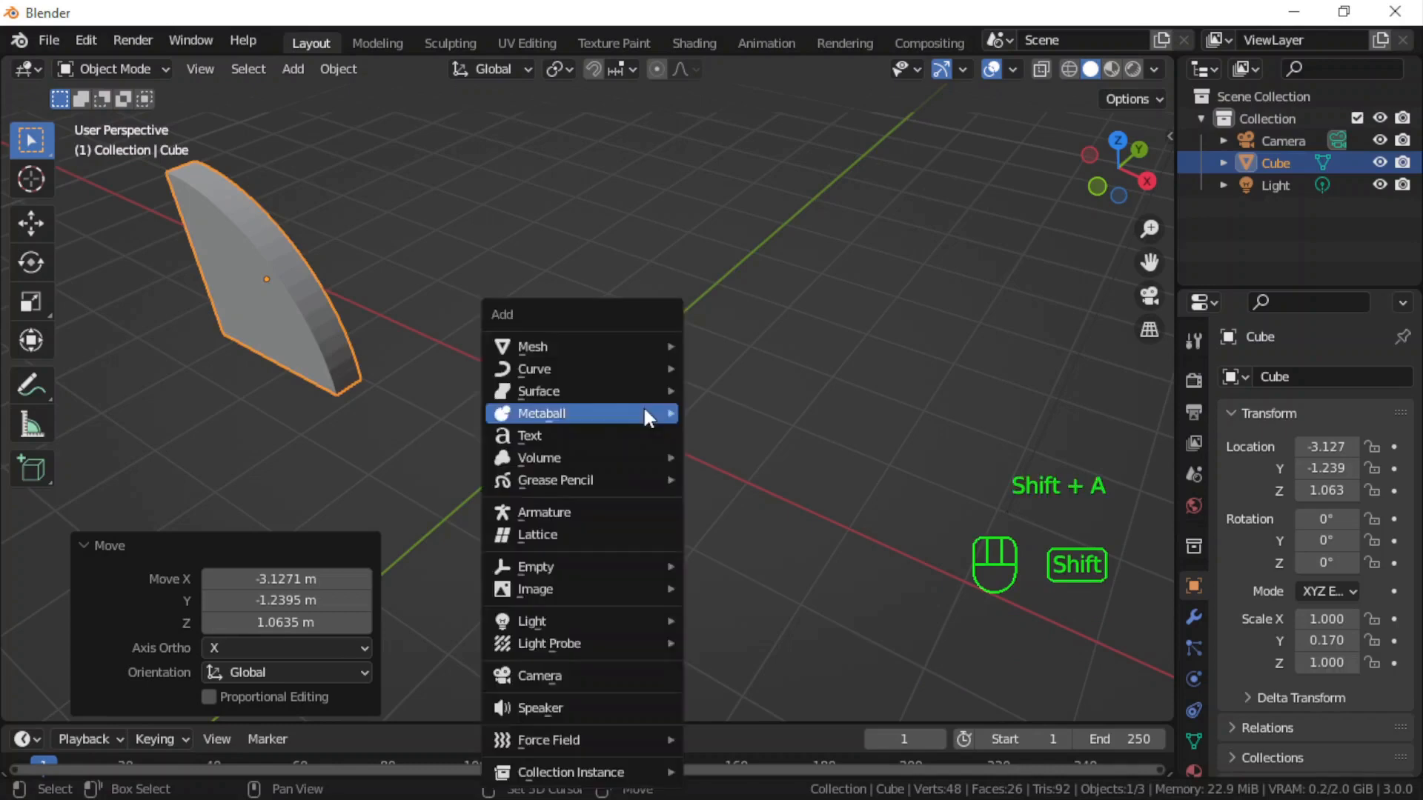
mouse_move(545, 345)
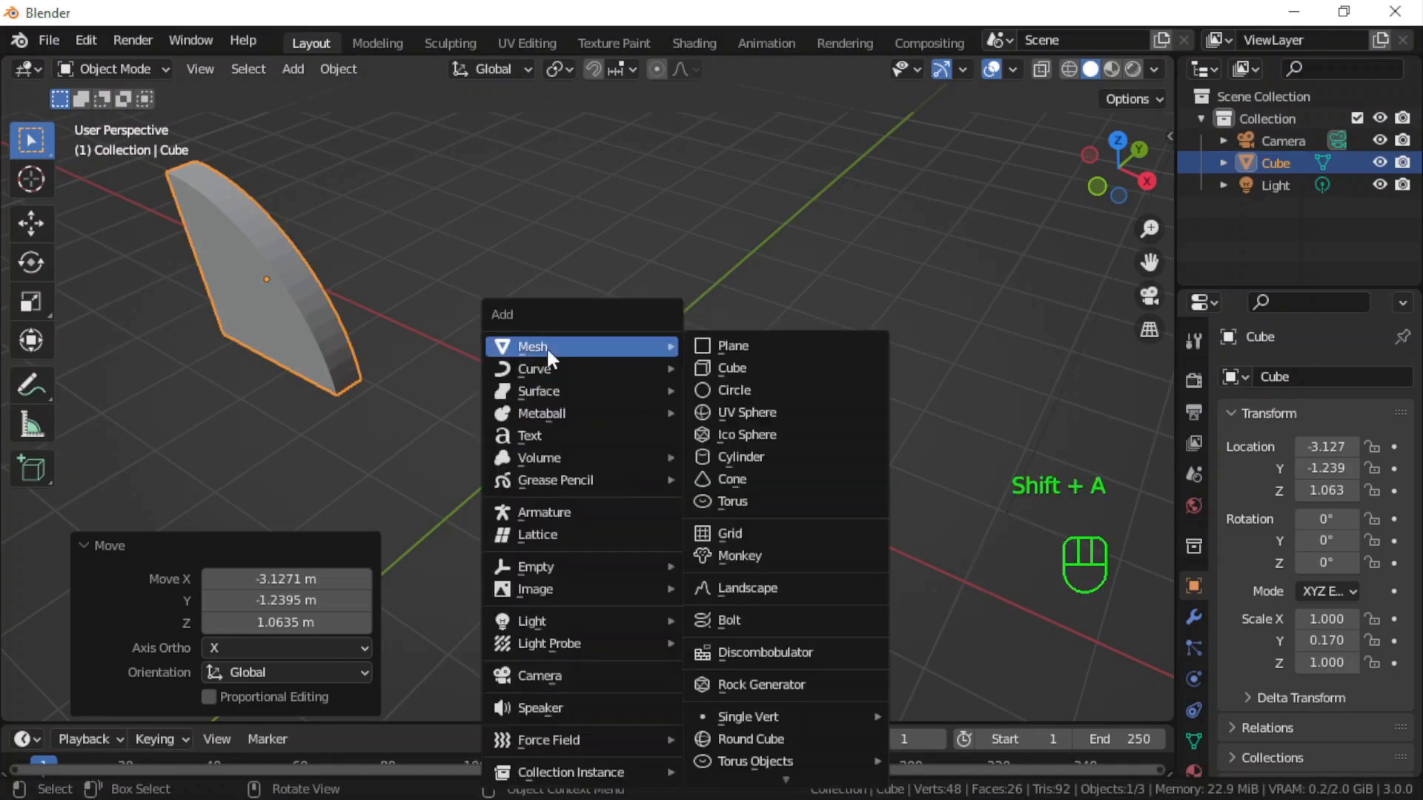
click(732, 367)
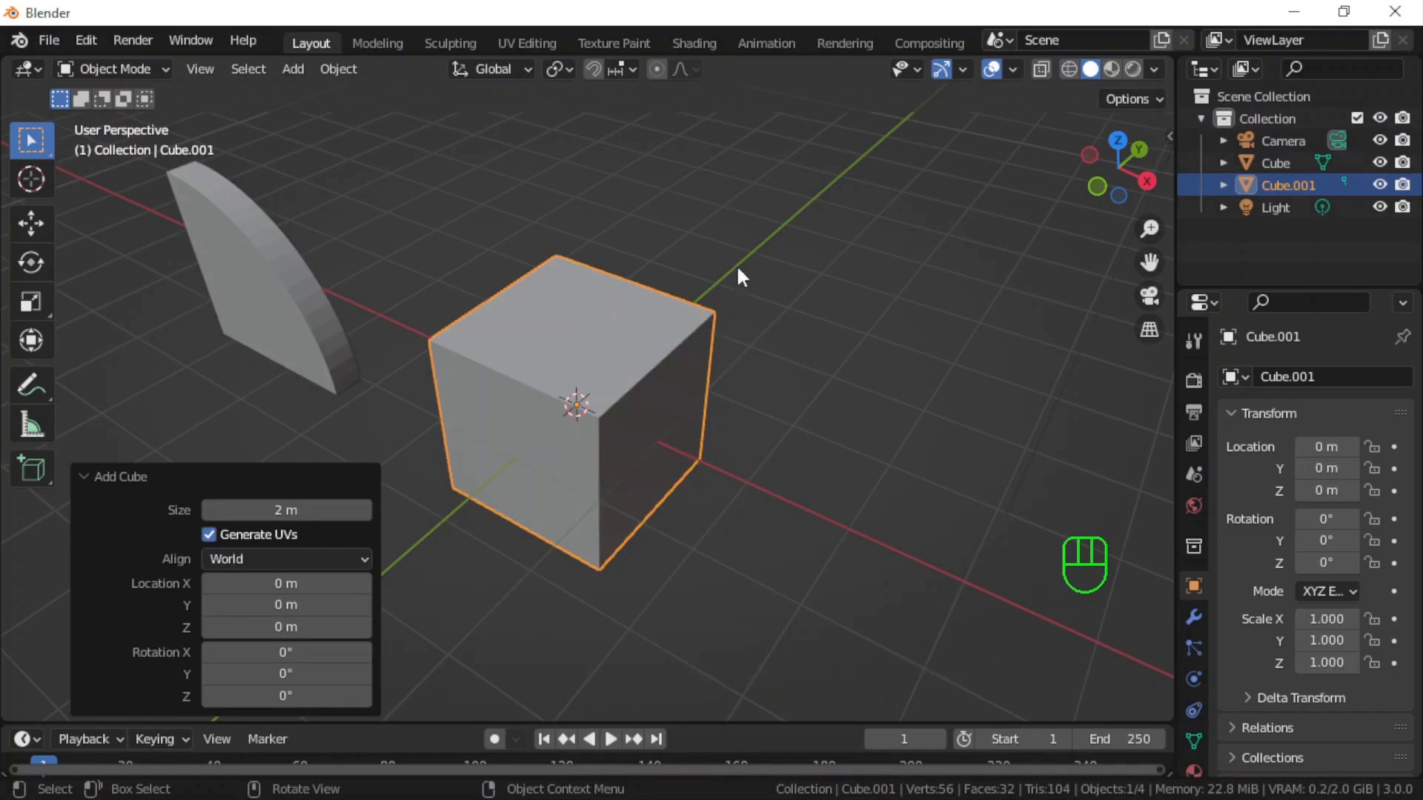
key(s)
key(y)
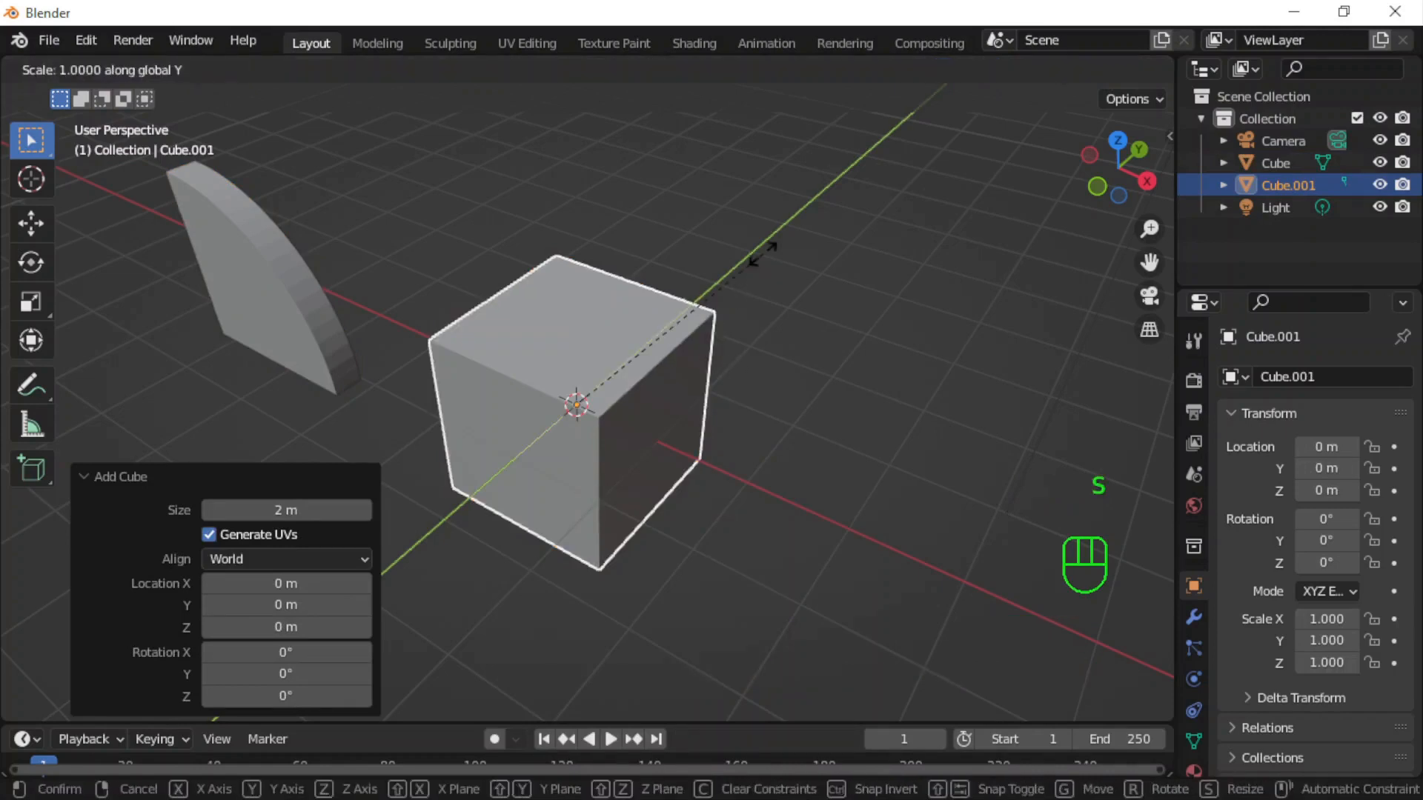
click(658, 350)
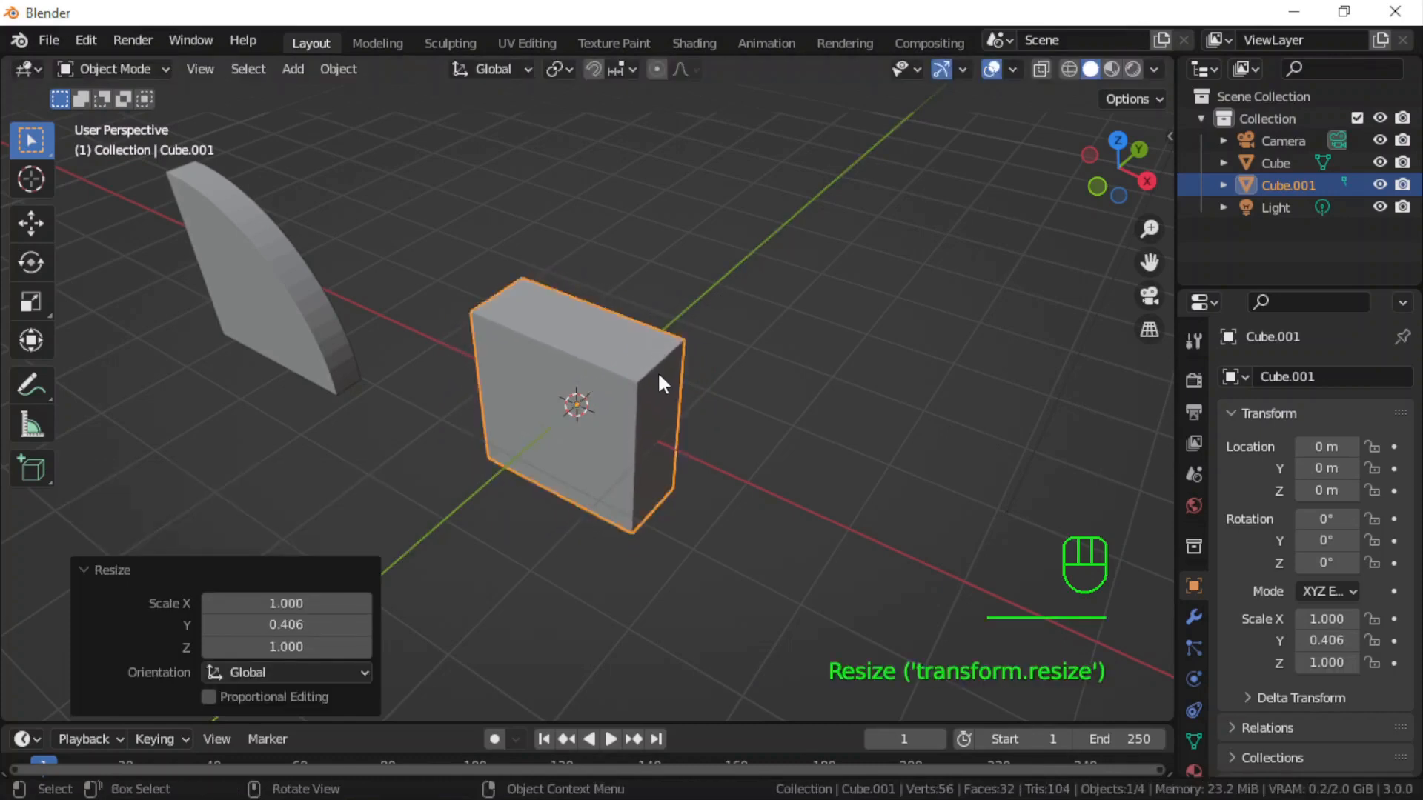
- Bevel the new slab's short upper edge at the +X end by about 1.77 m with 20 segments and a concave profile shape of 0.065
key(Tab)
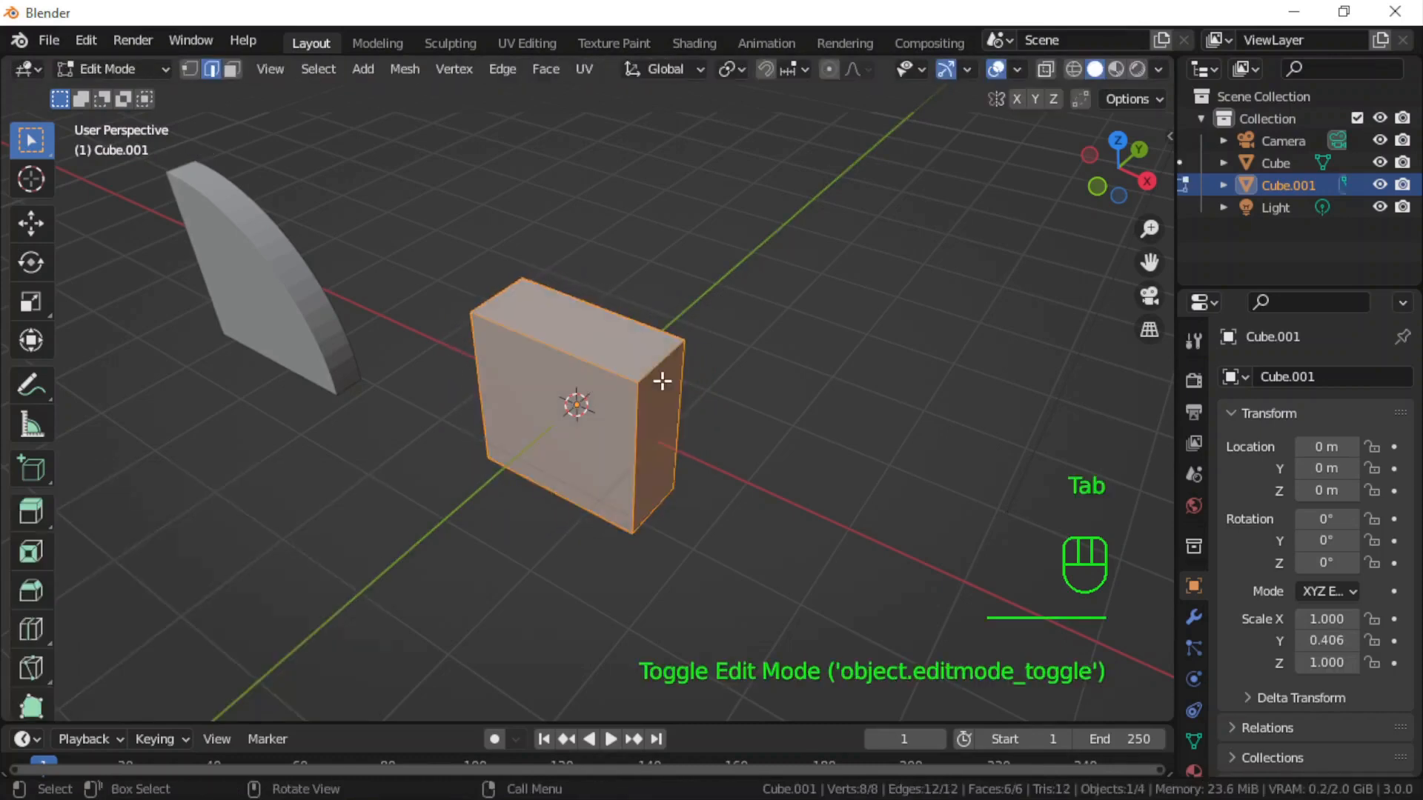
click(656, 368)
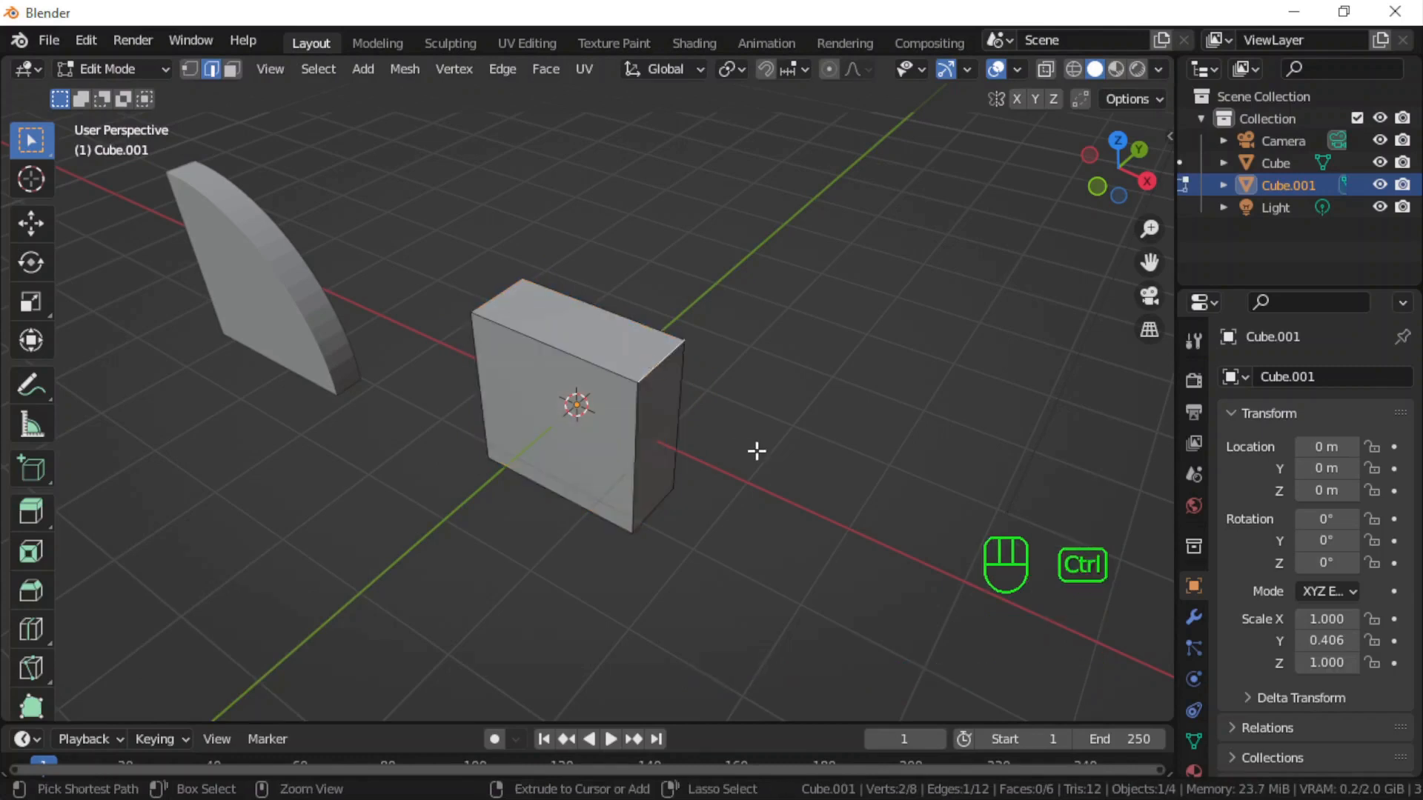
key(ctrl+b)
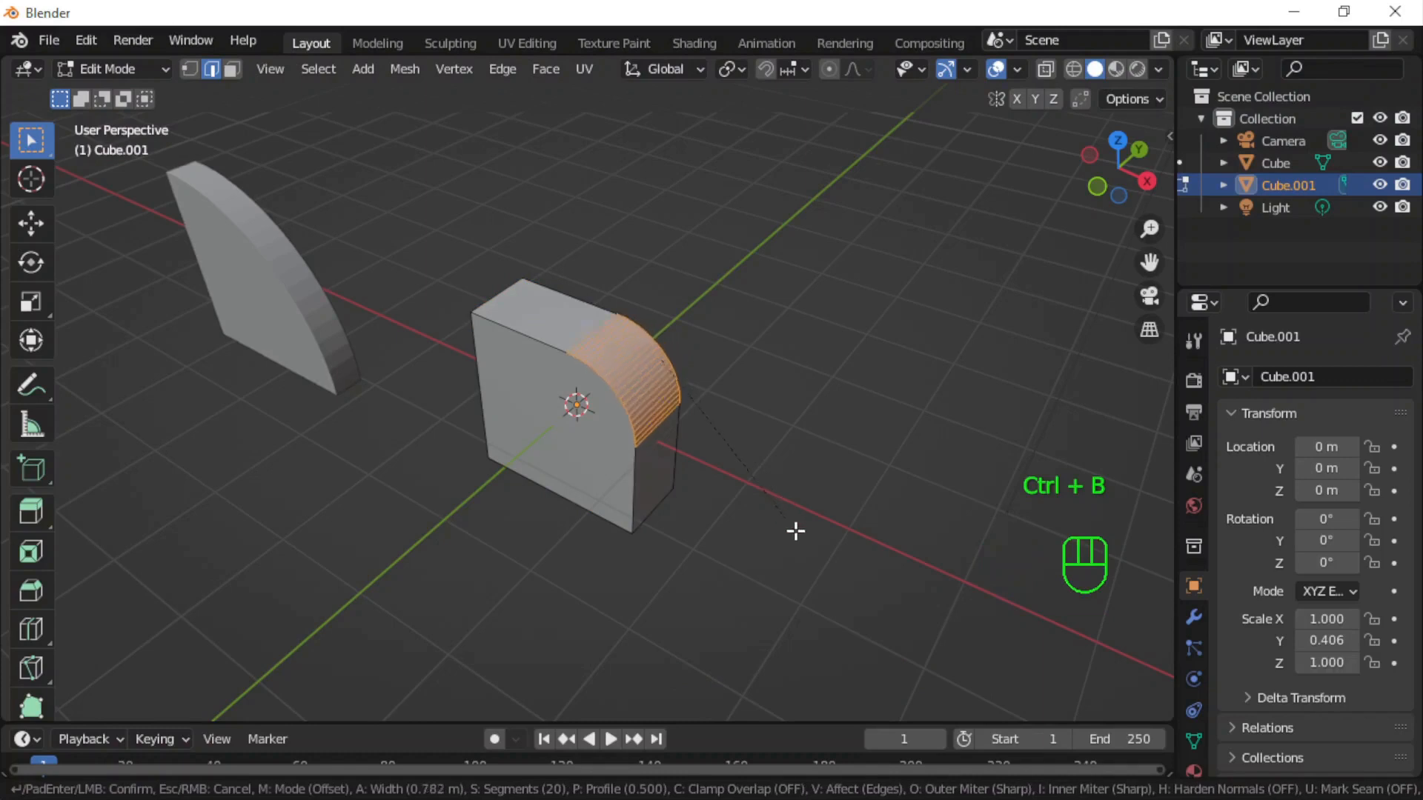
click(813, 618)
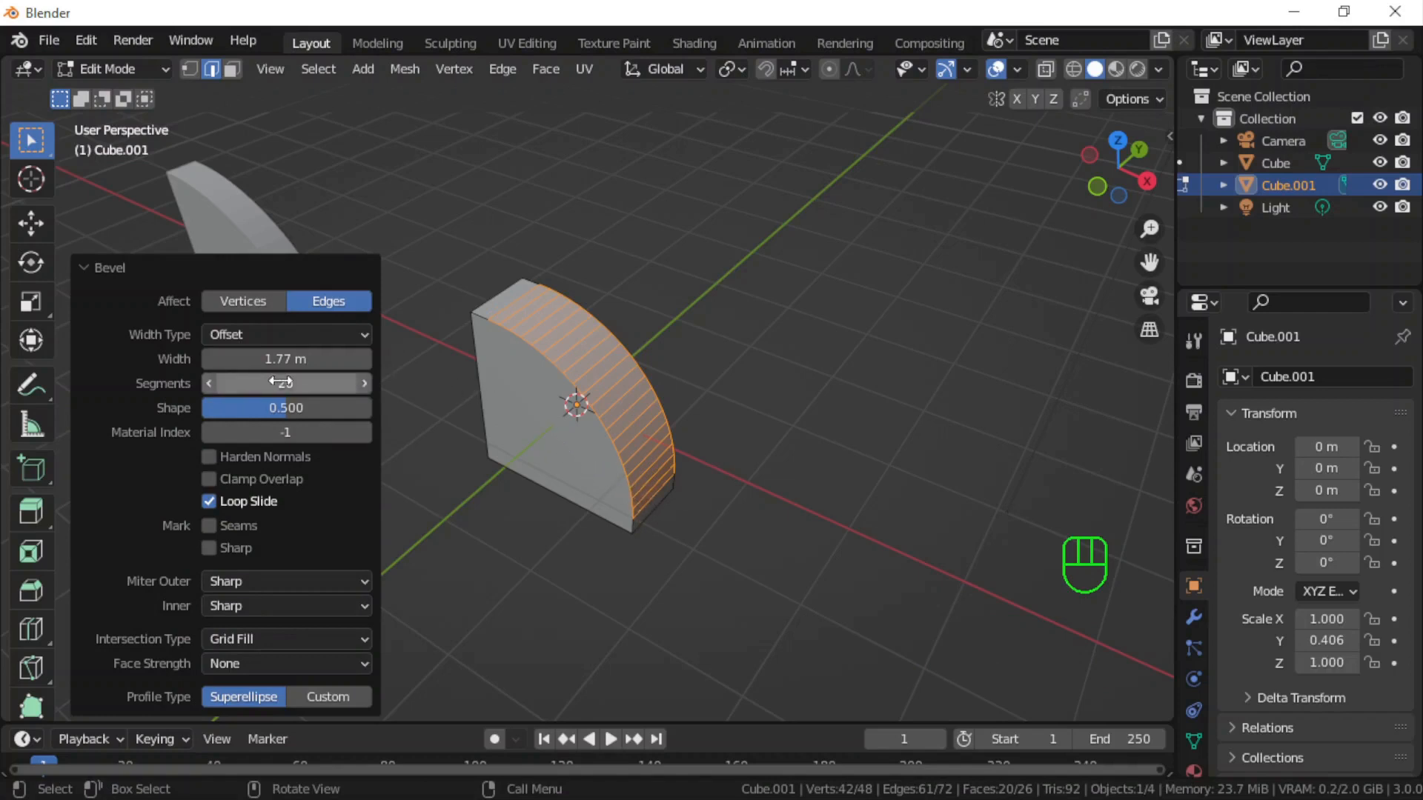
drag(285, 409, 213, 411)
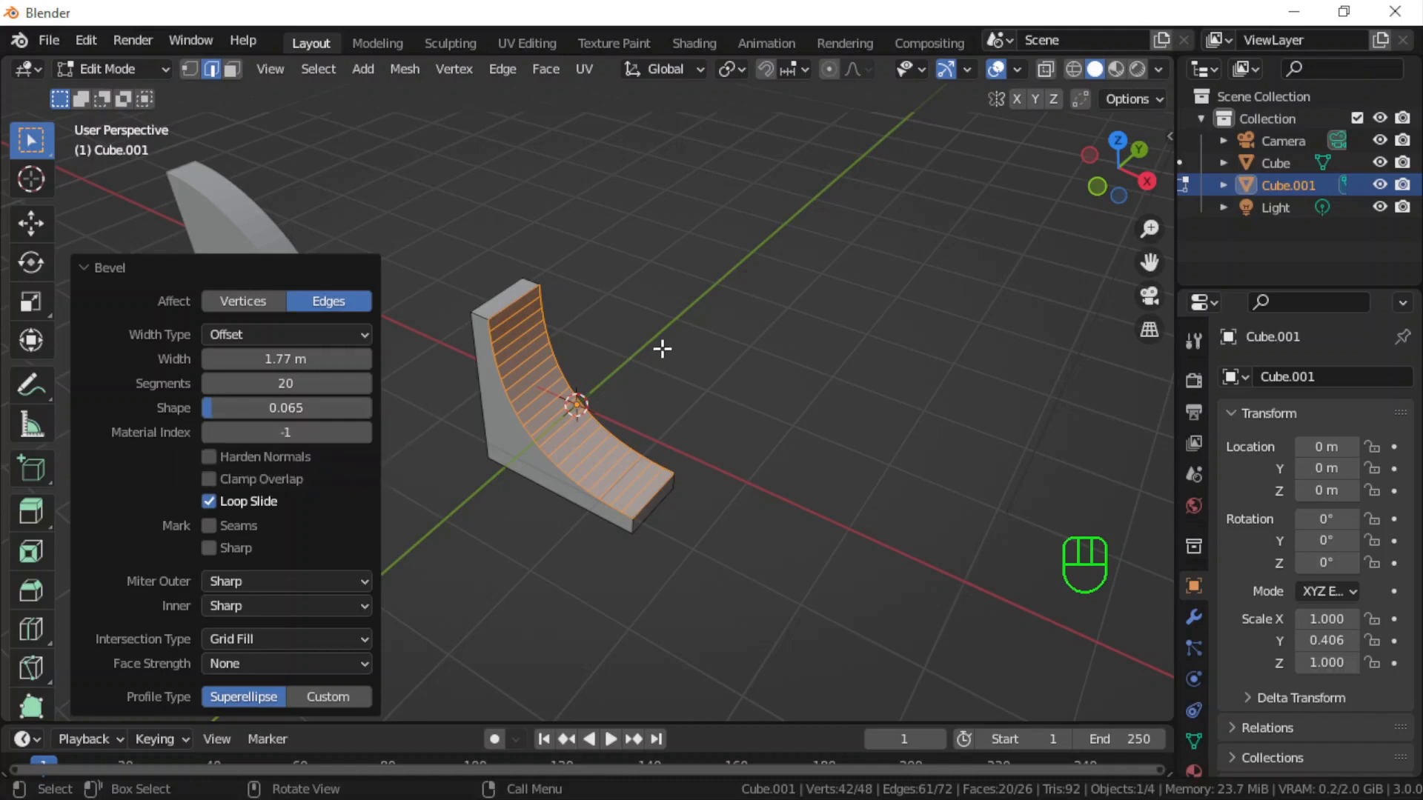
- Return to Object Mode and move the concave piece about 5.46 m along the Y axis
key(Tab)
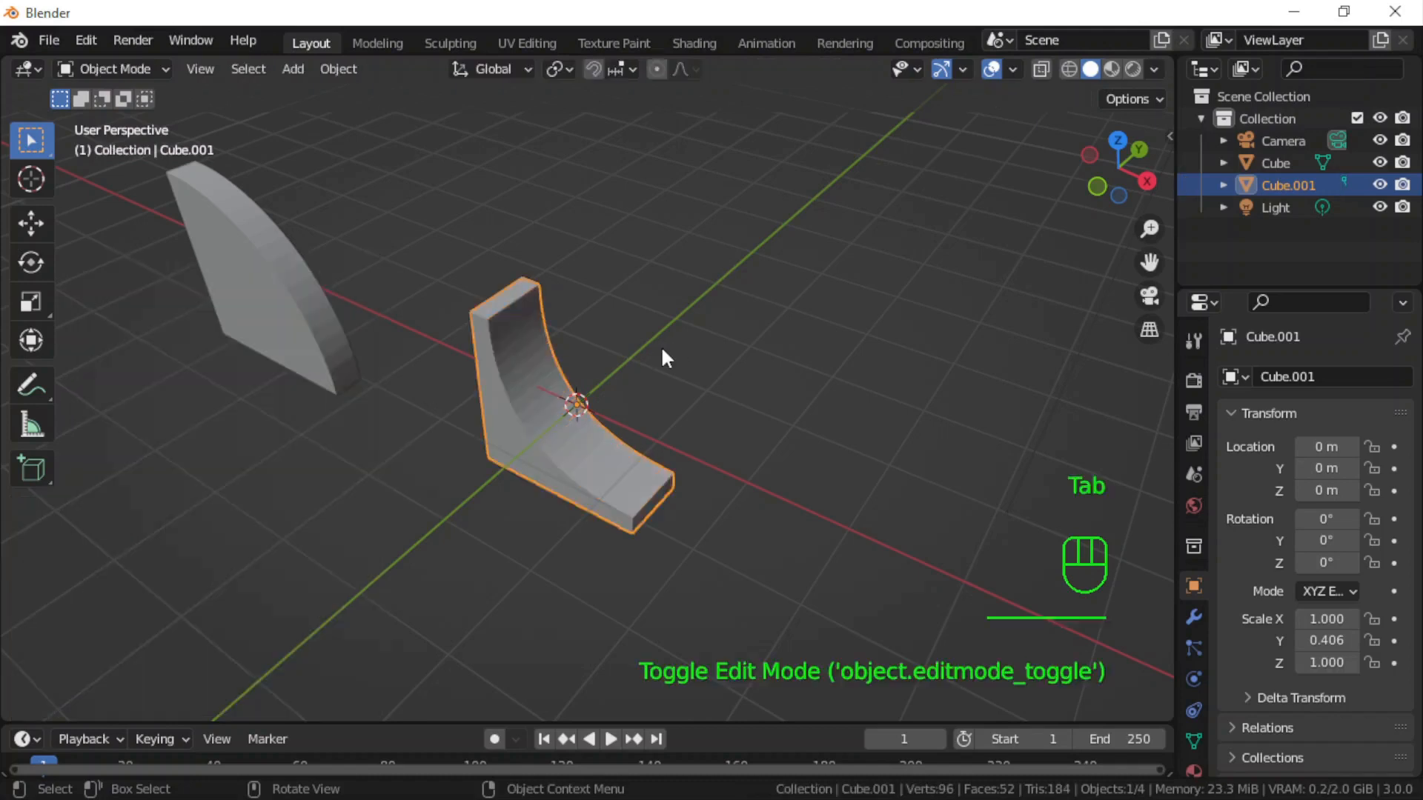
click(546, 427)
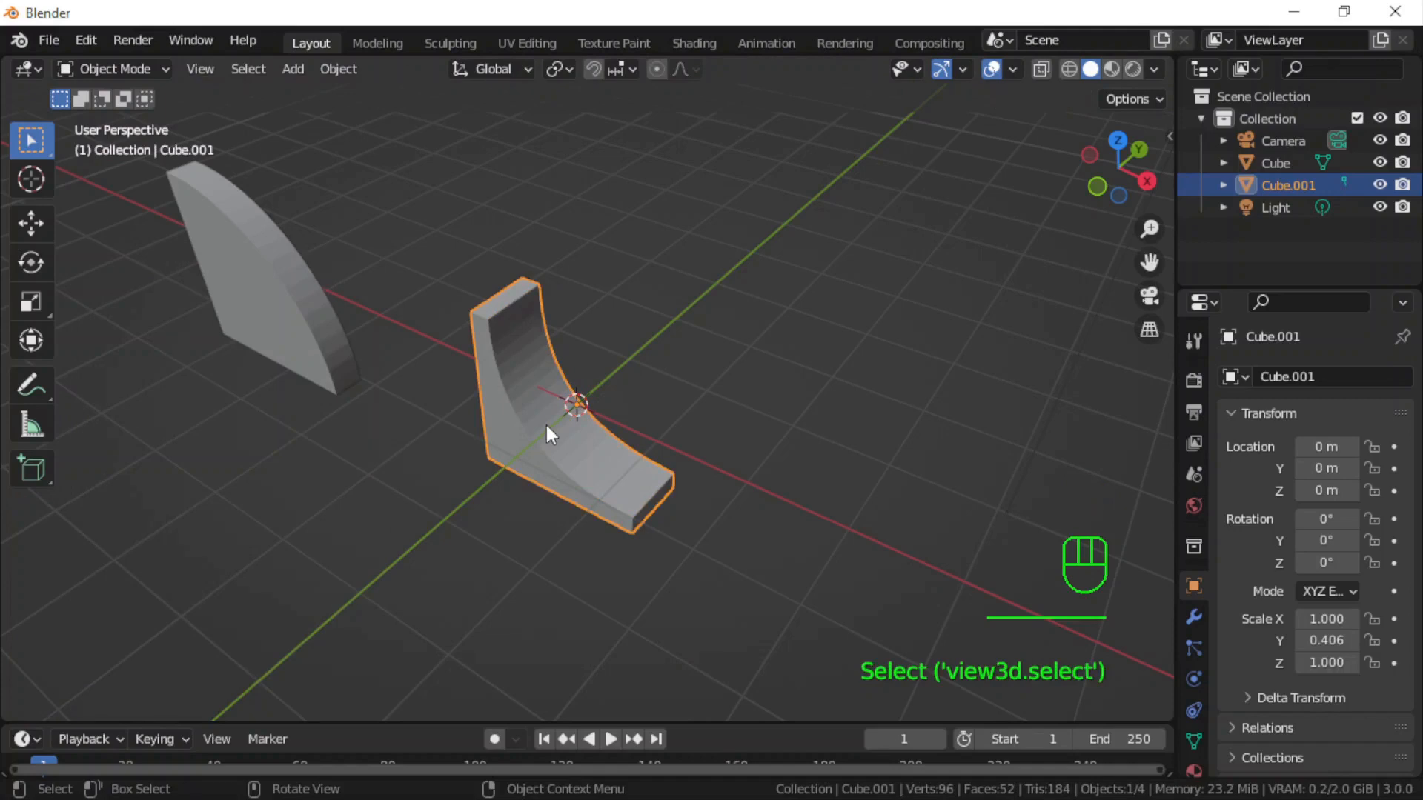
key(g)
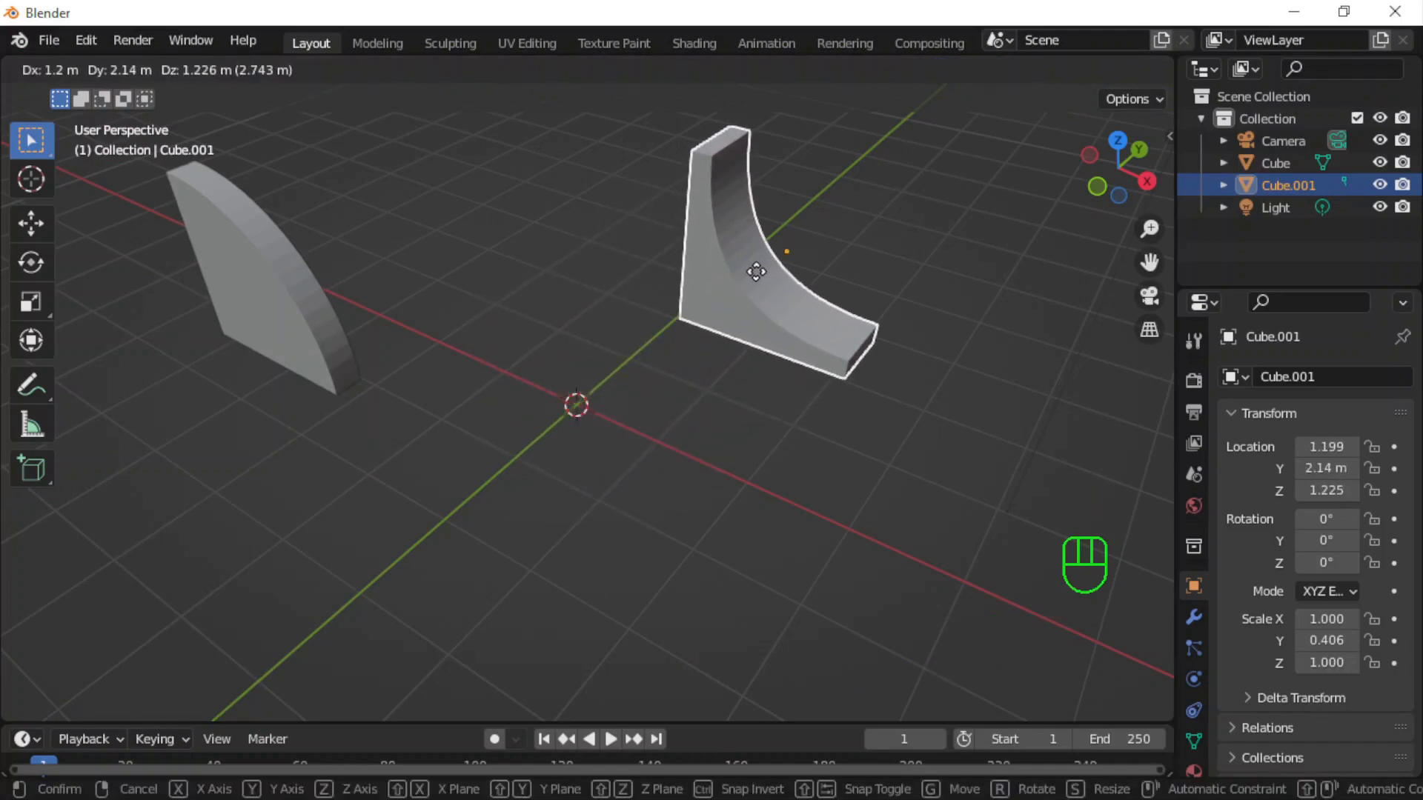
key(y)
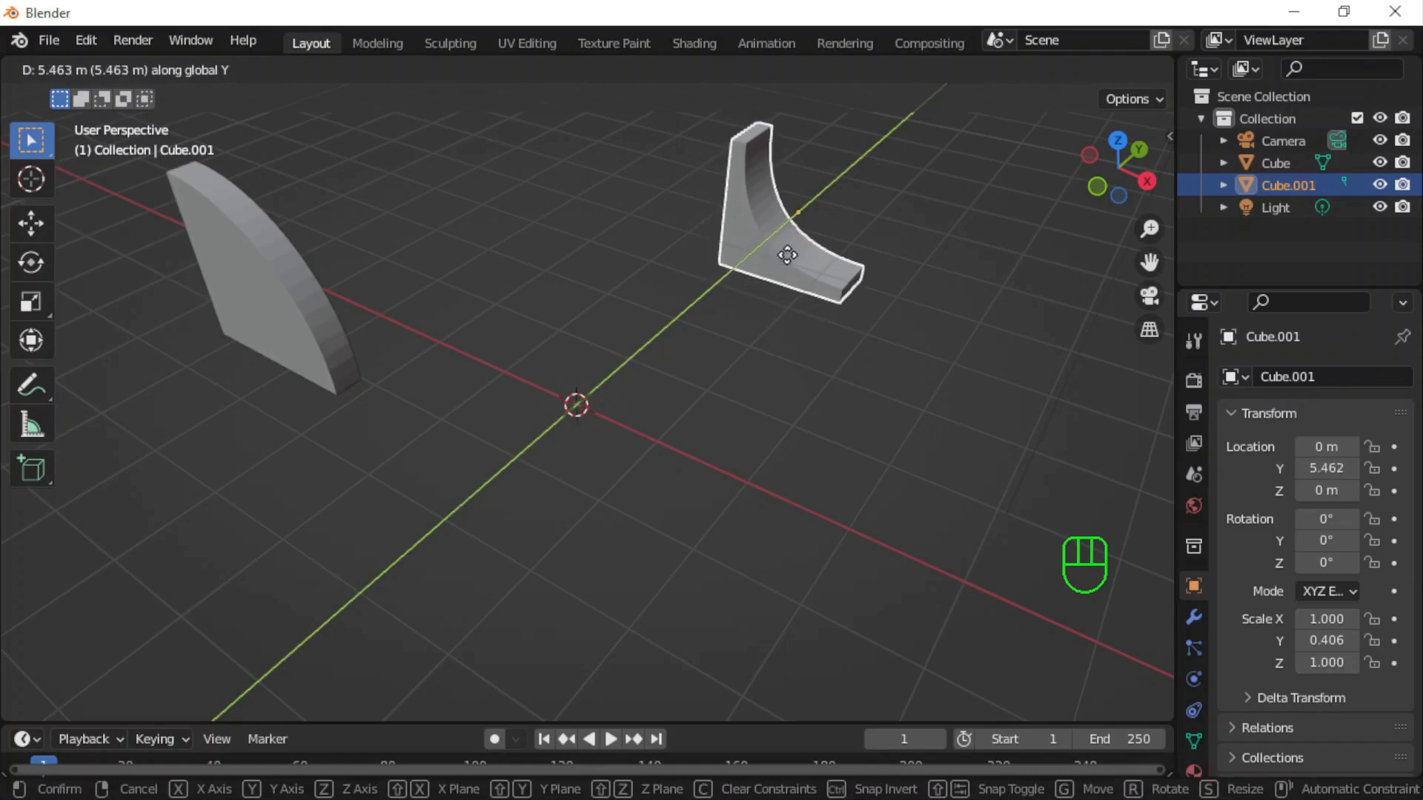
click(786, 255)
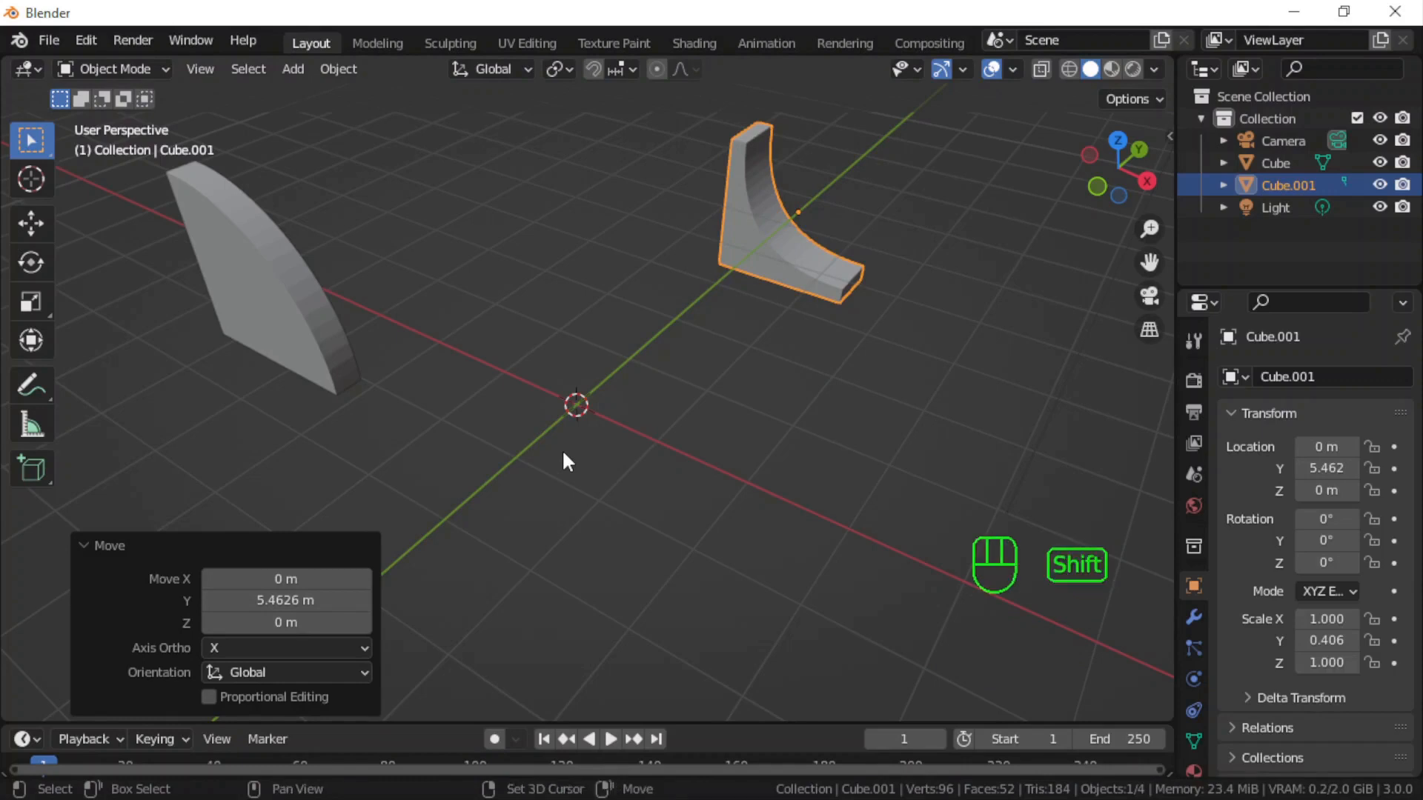
- Add a 2 m mesh cube at the origin and scale it along the Y axis to about 0.37
key(shift+a)
mouse_move(507, 355)
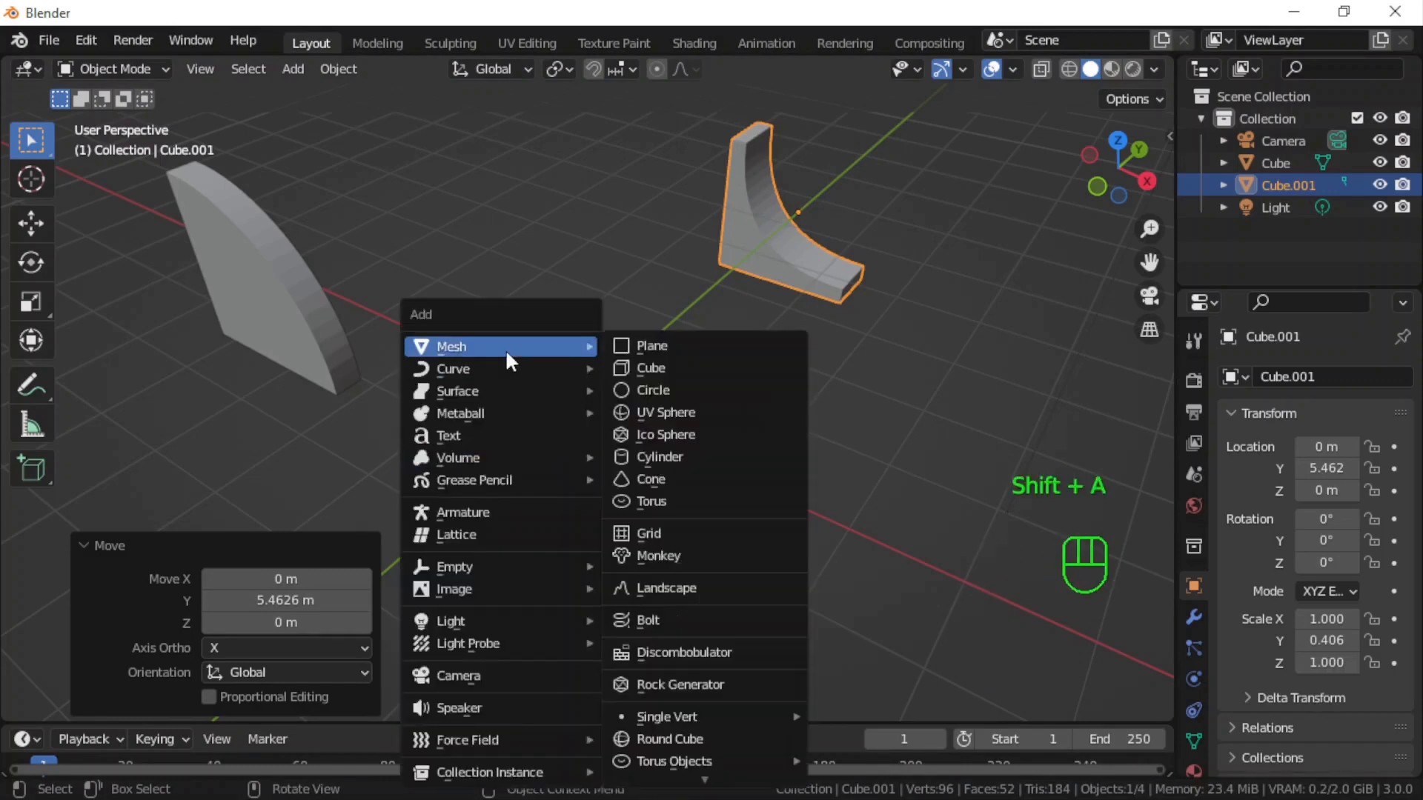
click(657, 367)
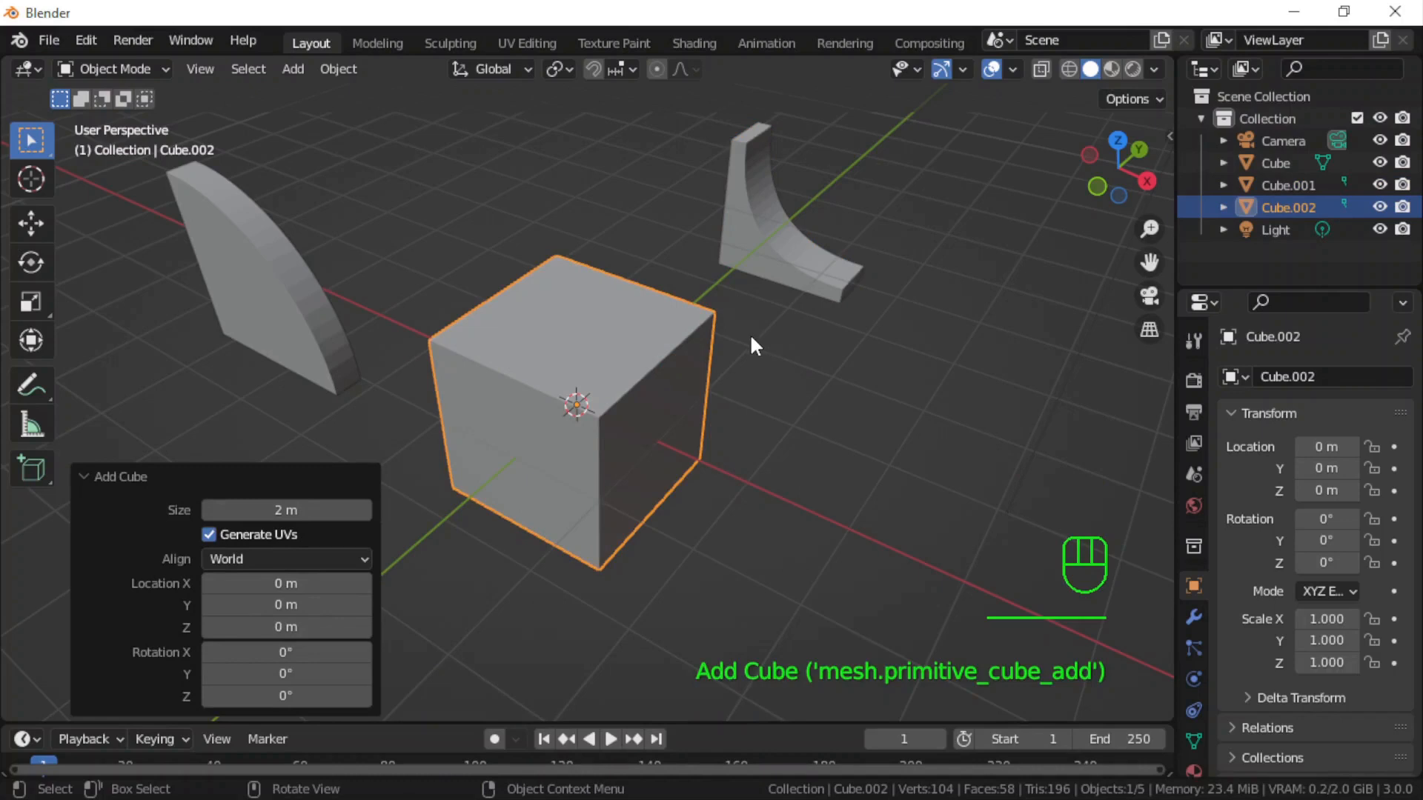
key(s)
key(y)
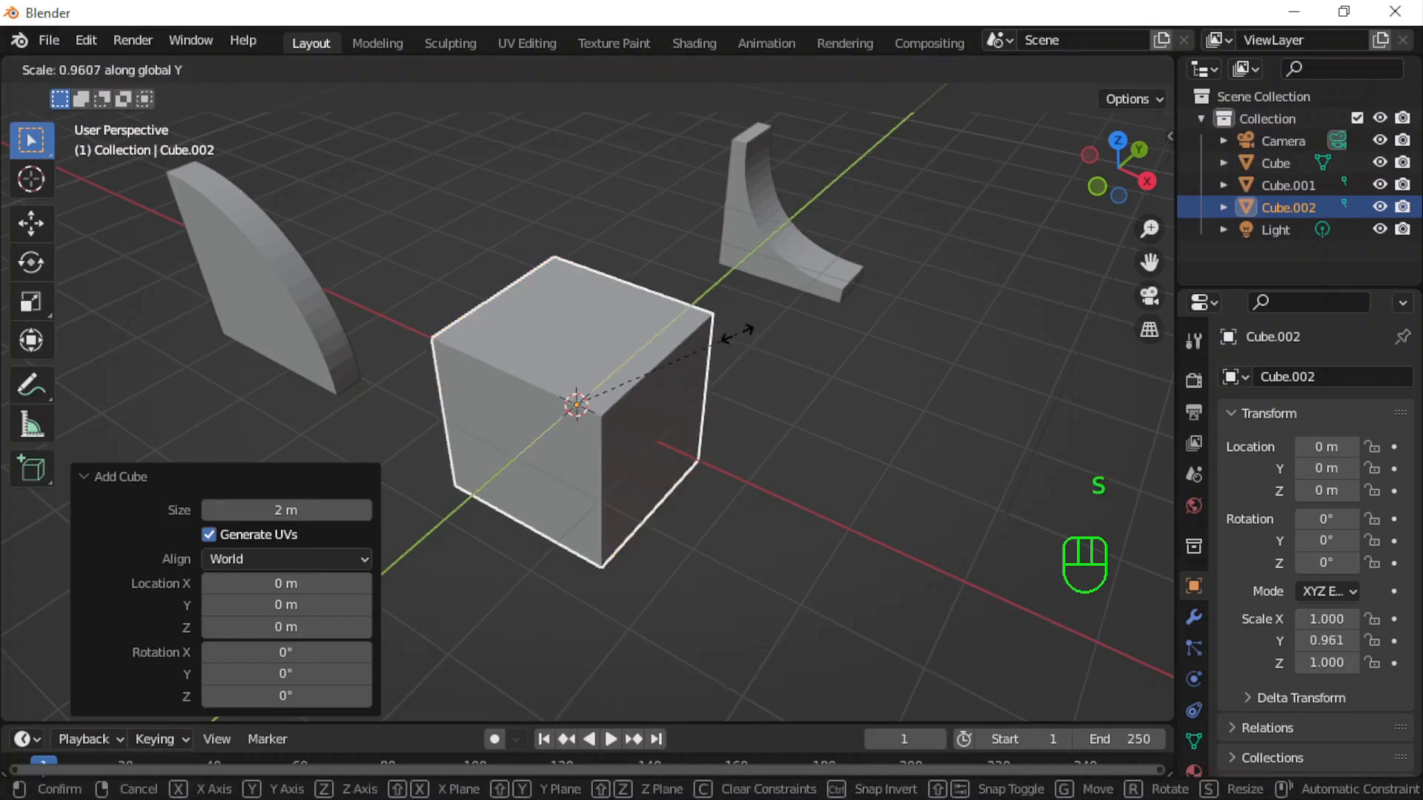
click(642, 380)
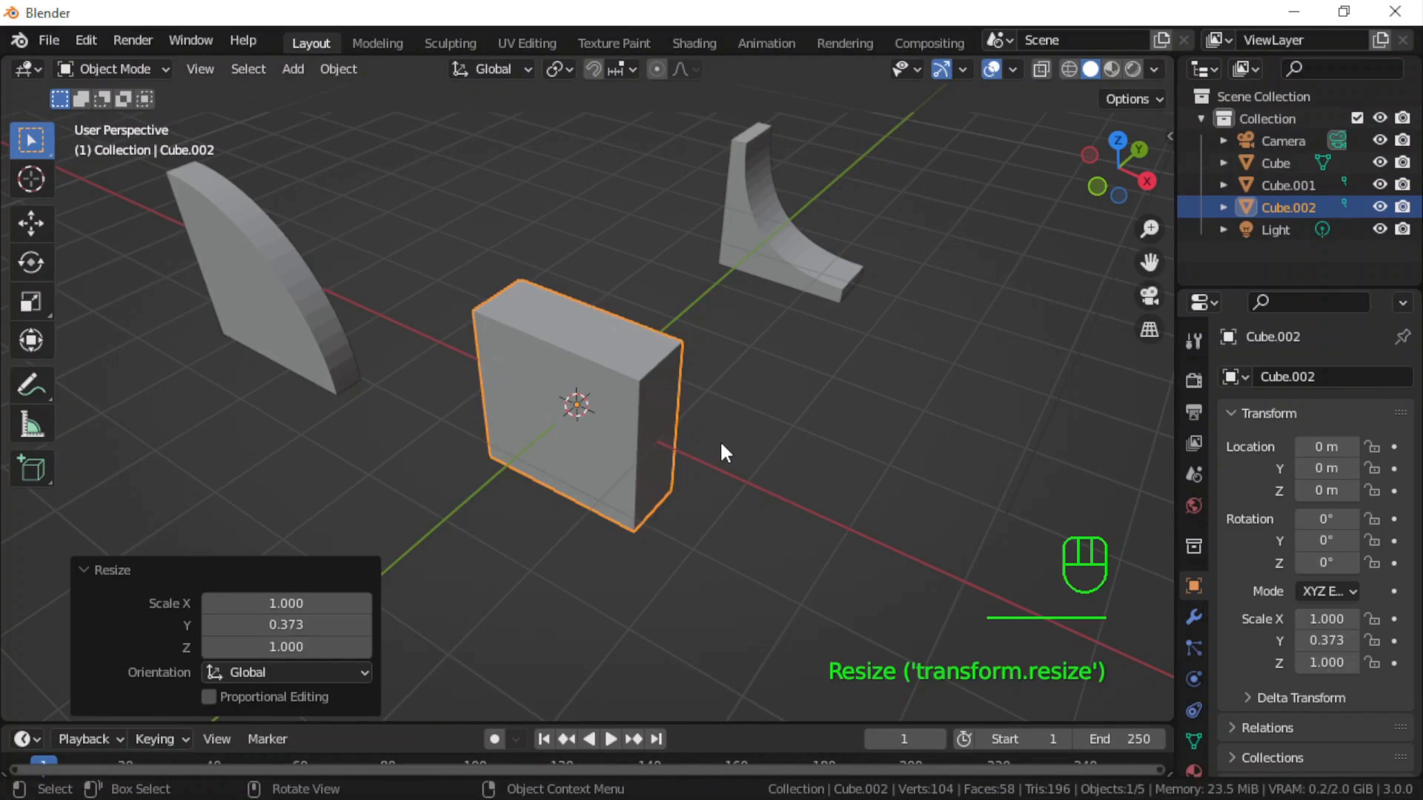
- Bevel the third slab's short upper edge at the +X end by about 1.76 m with 20 segments and a profile shape of 0.500
key(Tab)
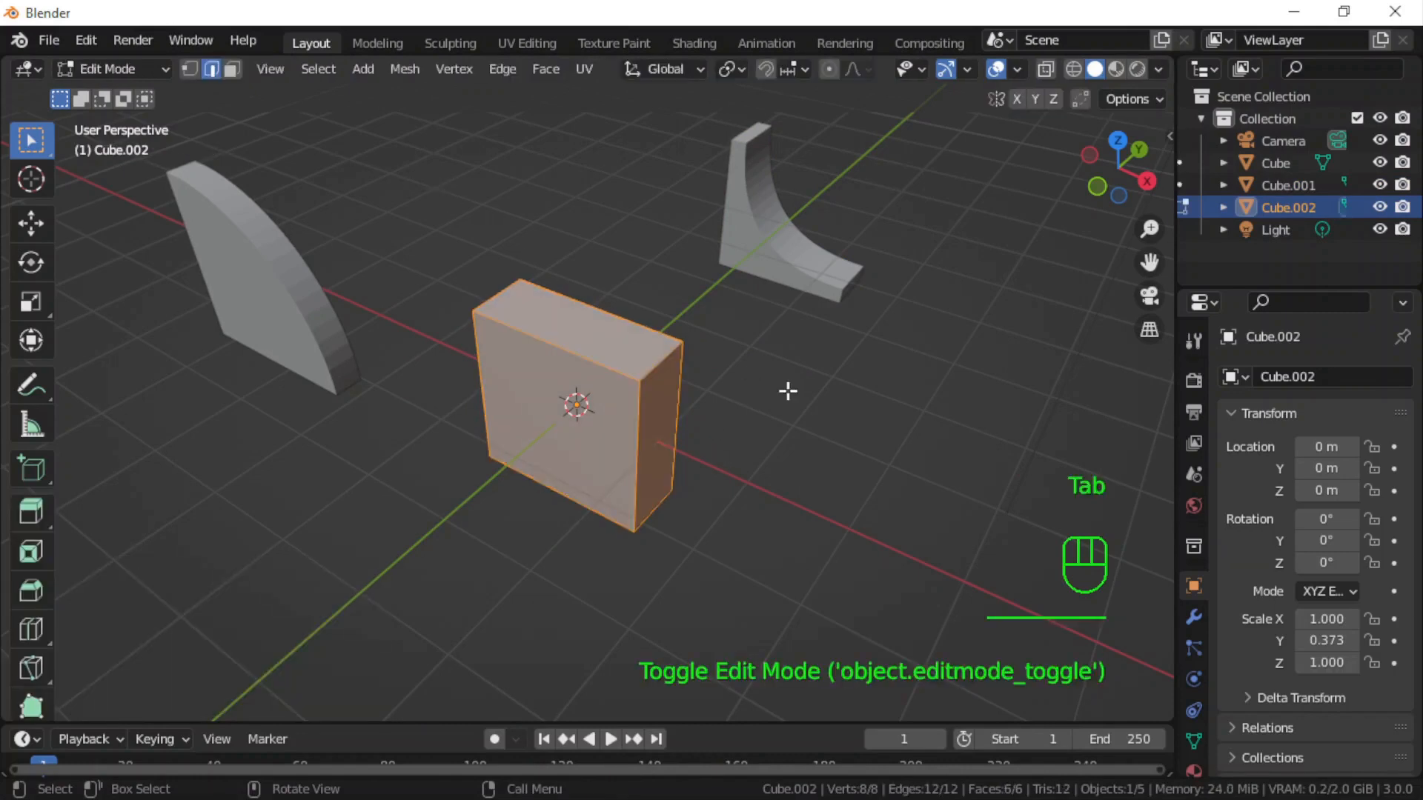
click(659, 365)
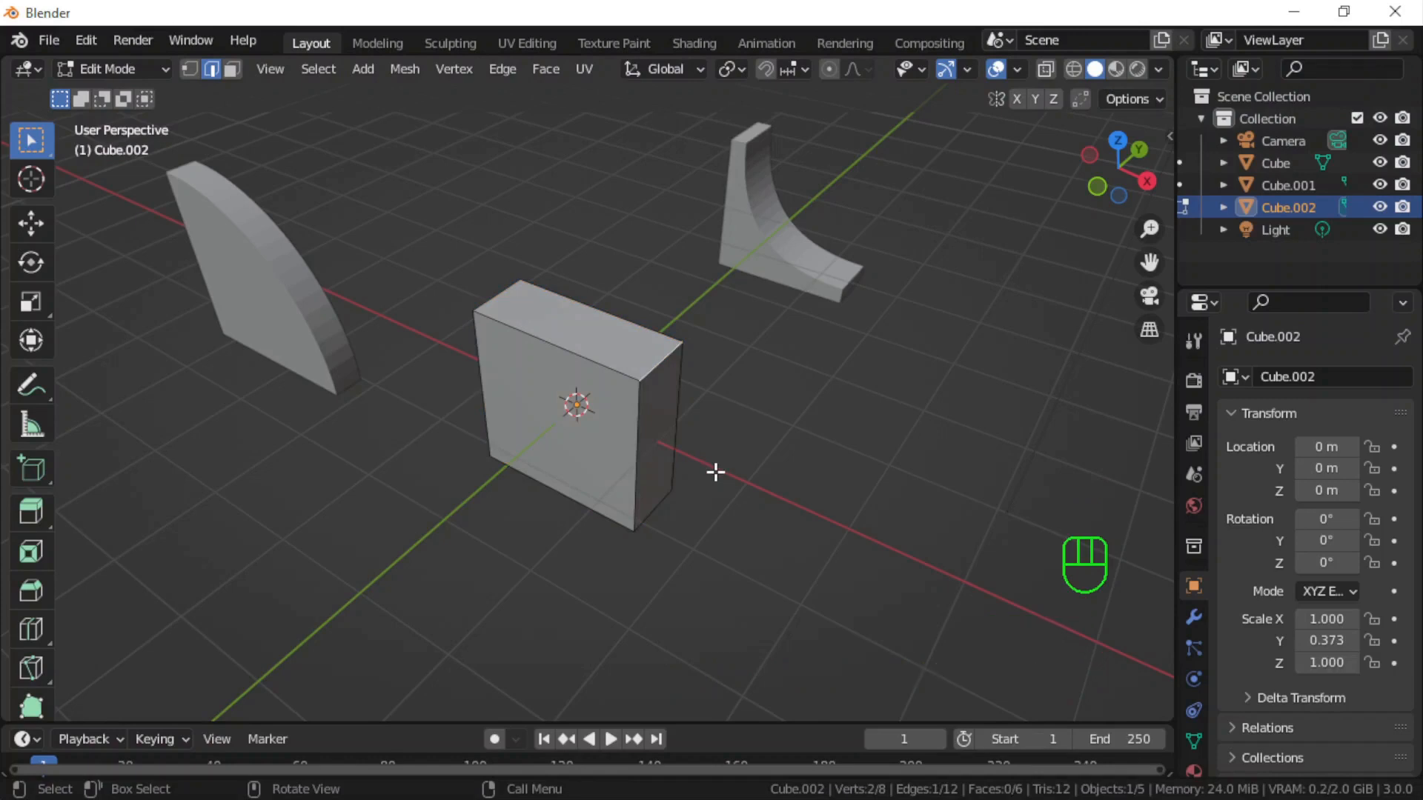
key(ctrl)
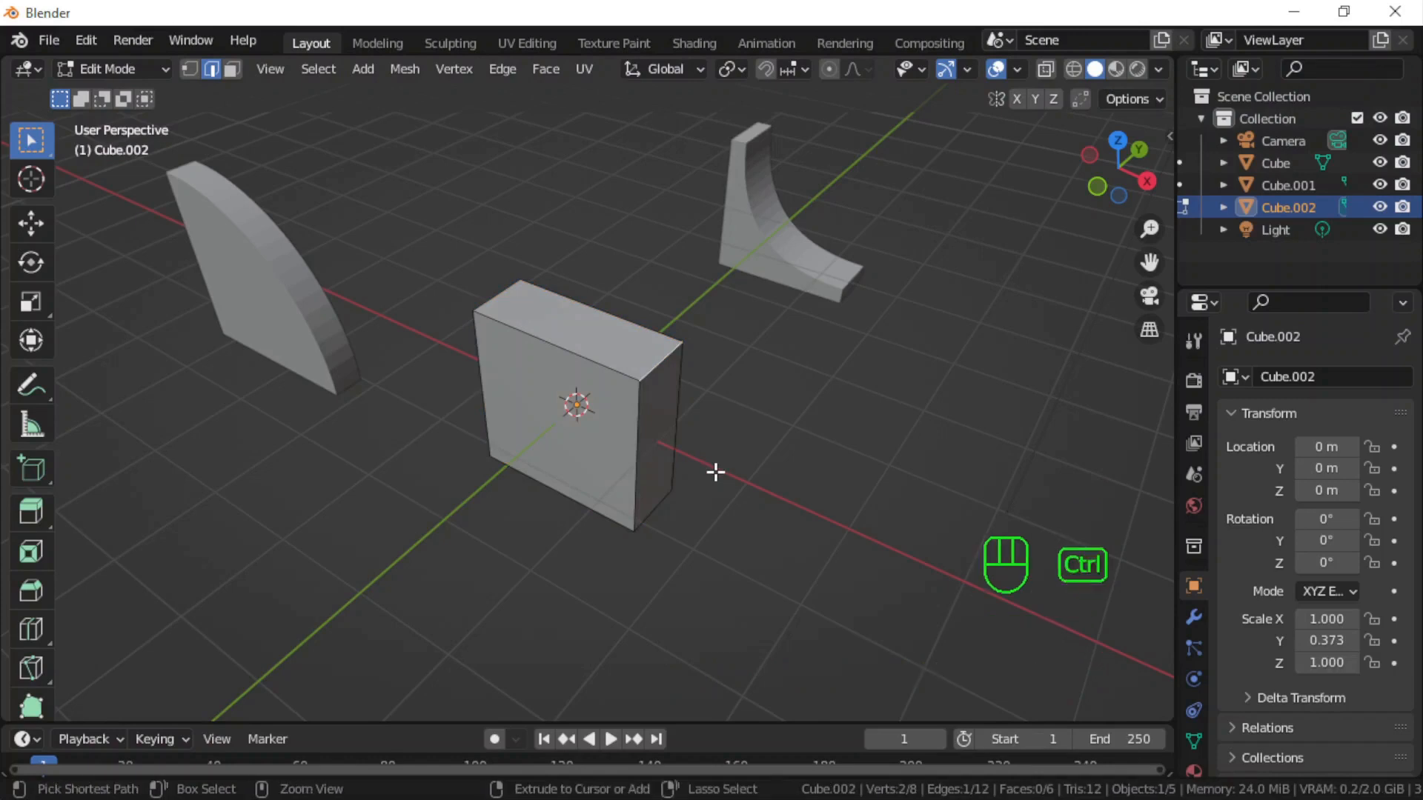
key(ctrl+b)
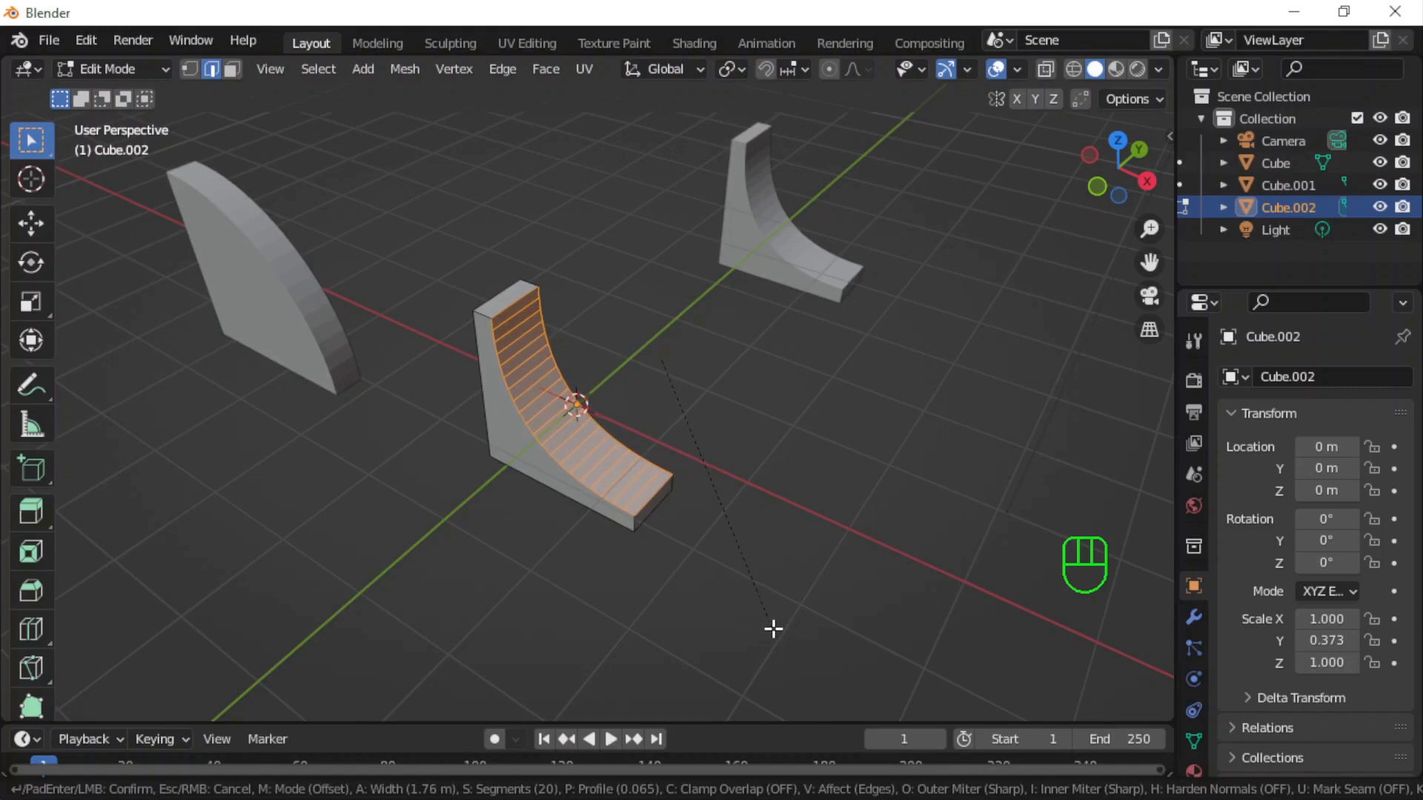
click(772, 628)
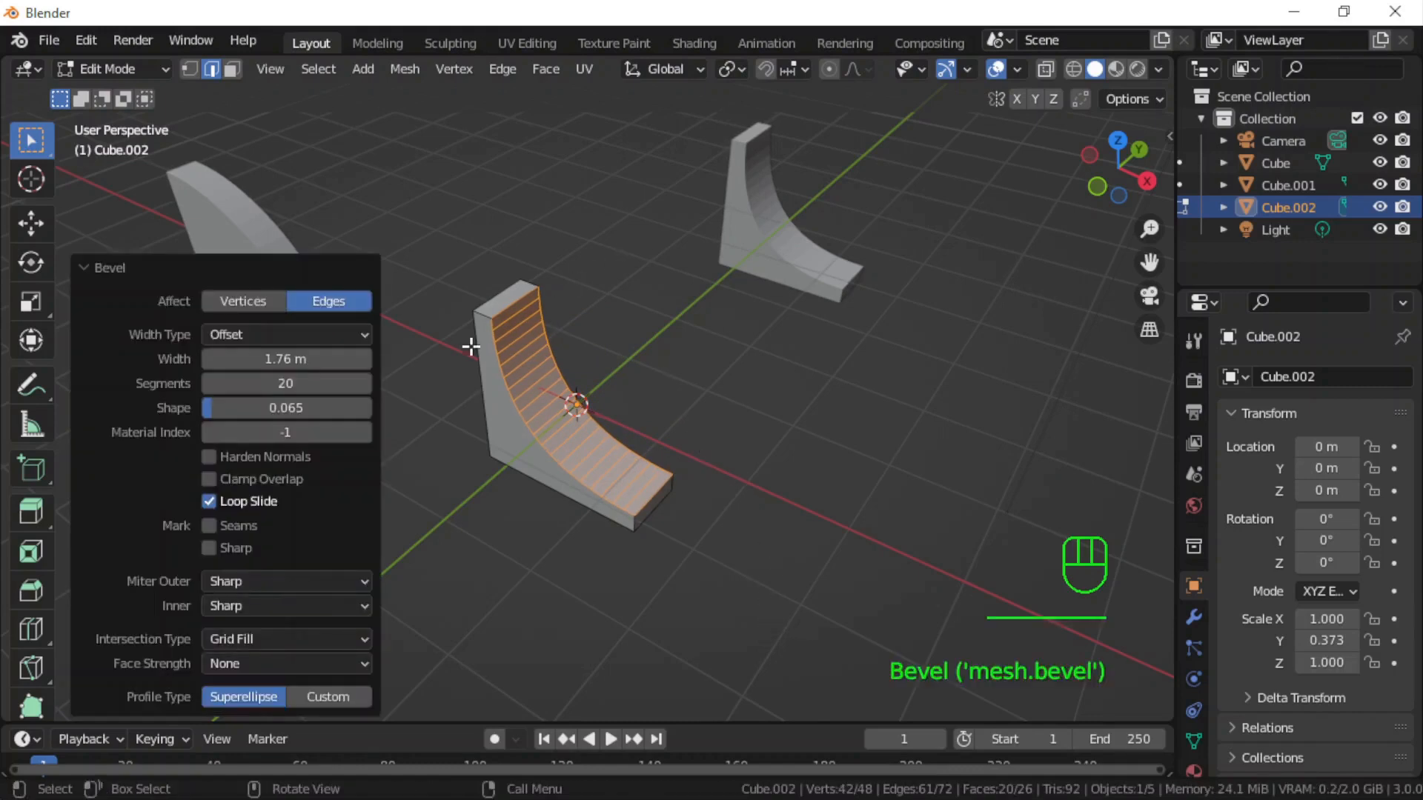
drag(206, 406, 286, 403)
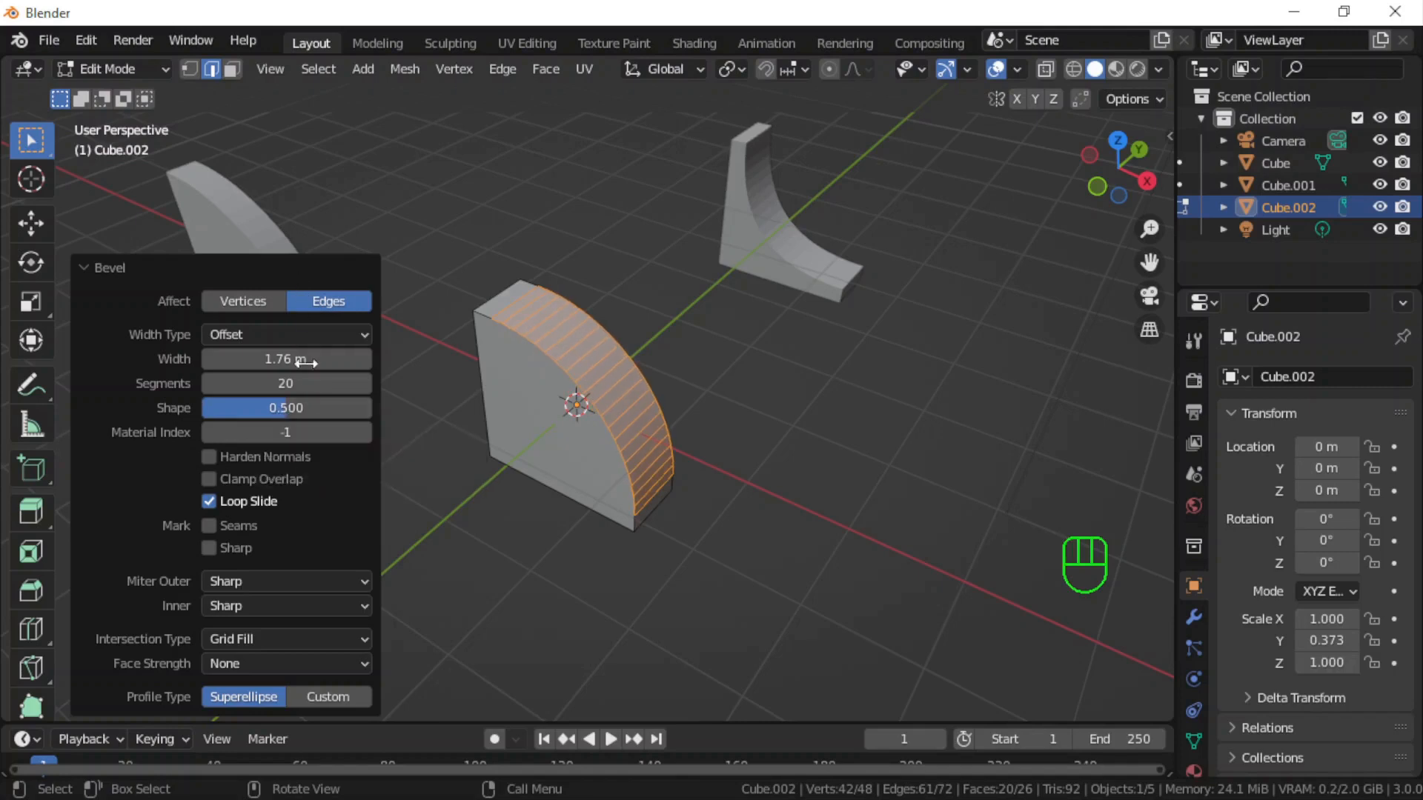
- Switch the bevel to a custom S-curve profile with points at about (0.22, 0.61) and (0.67, 0.42), and return to Object Mode
click(323, 700)
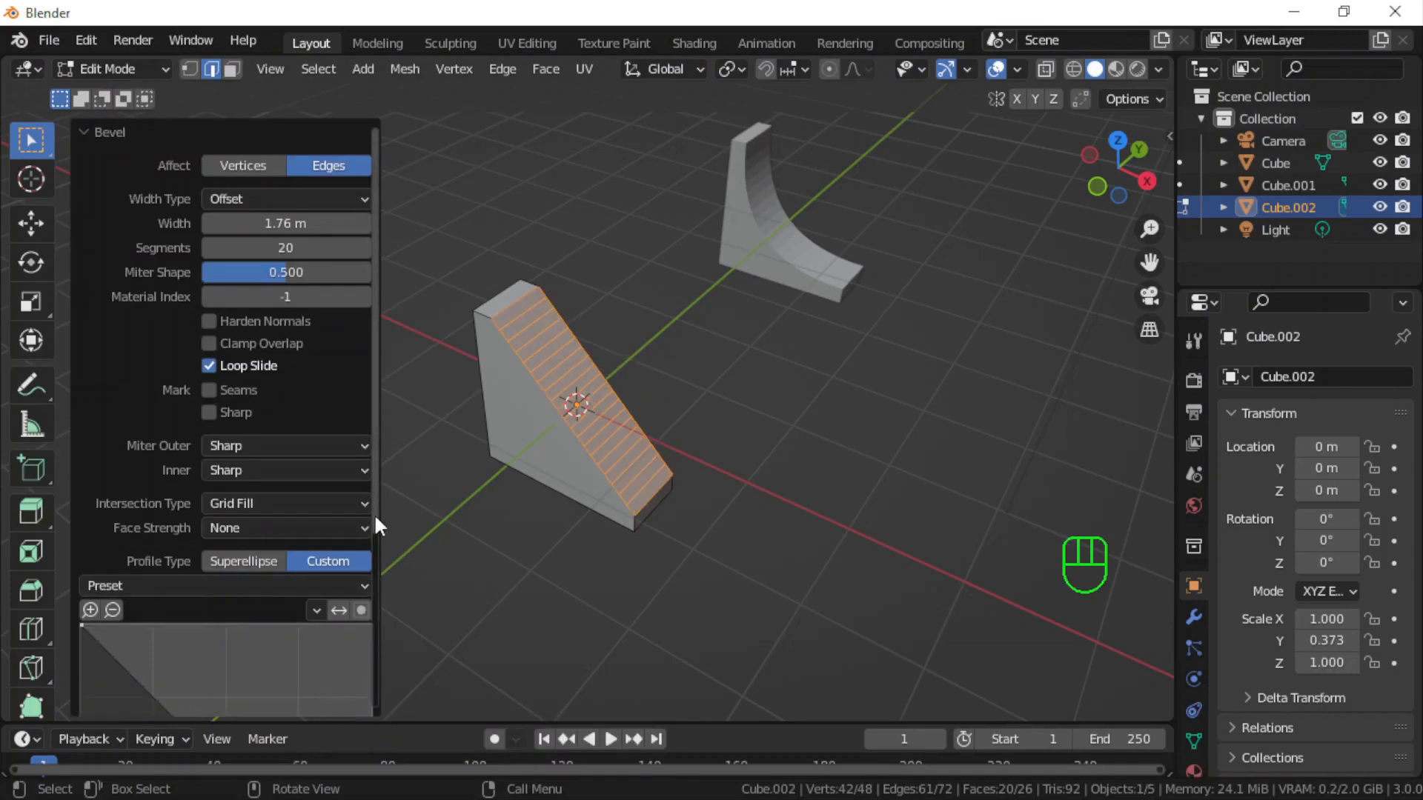
drag(375, 517, 378, 698)
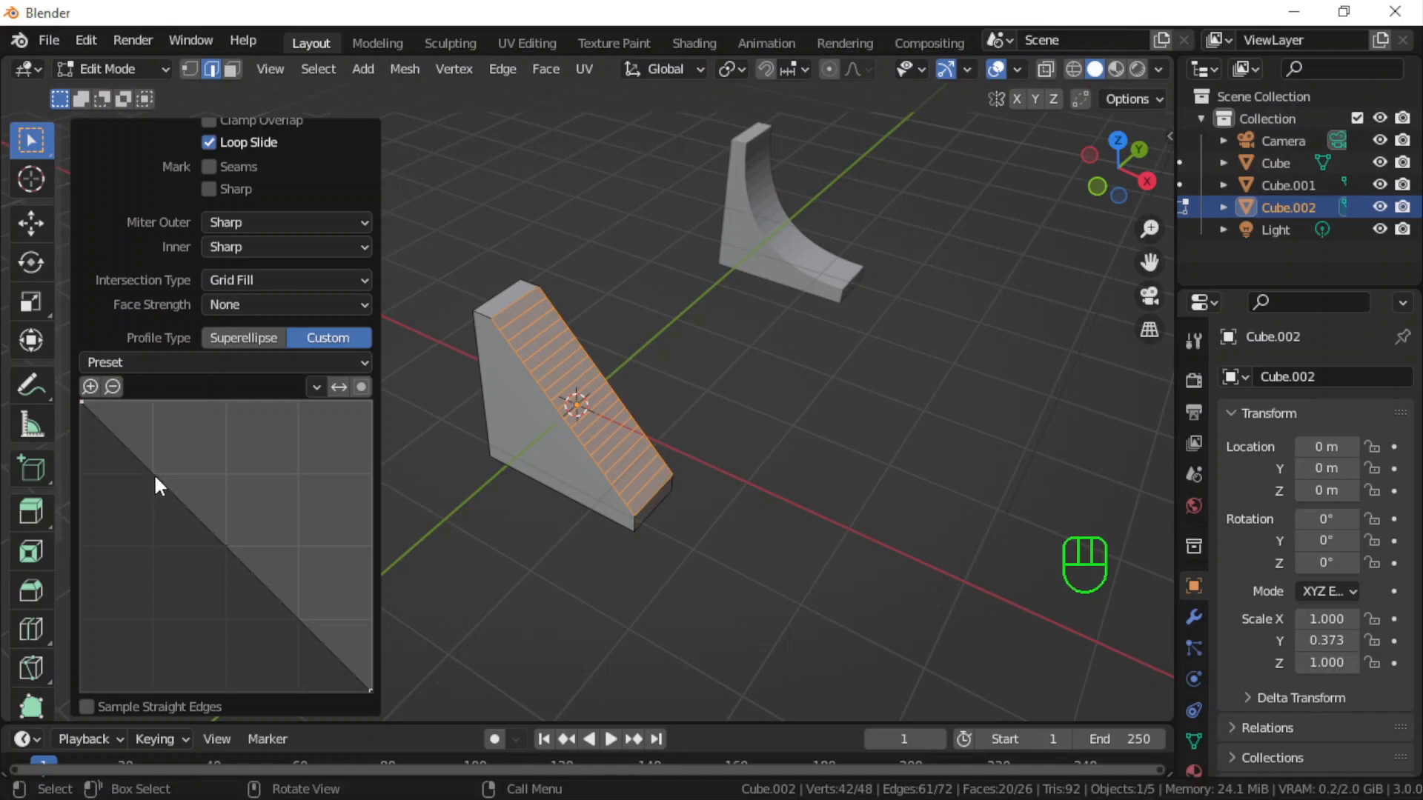
drag(155, 479, 109, 514)
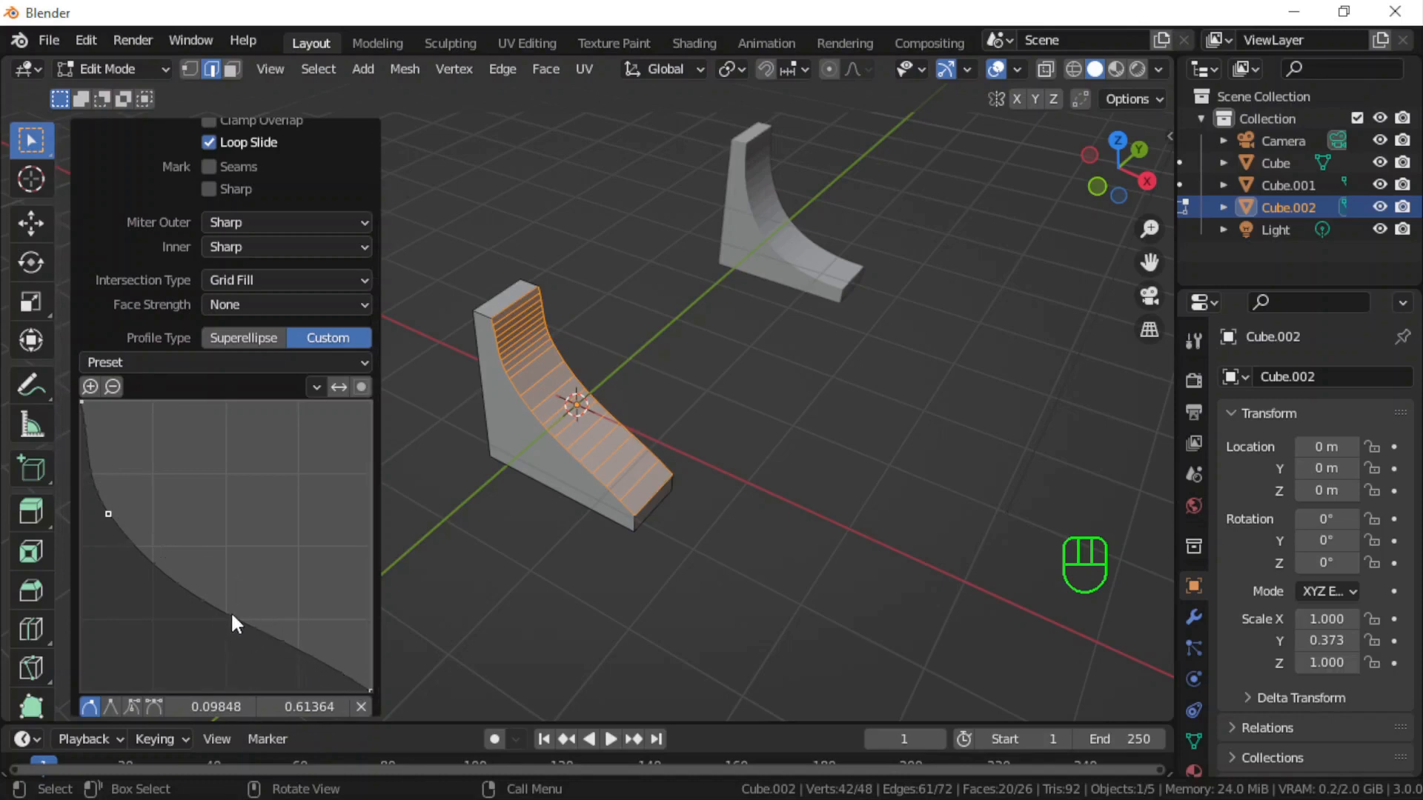
drag(227, 612, 275, 567)
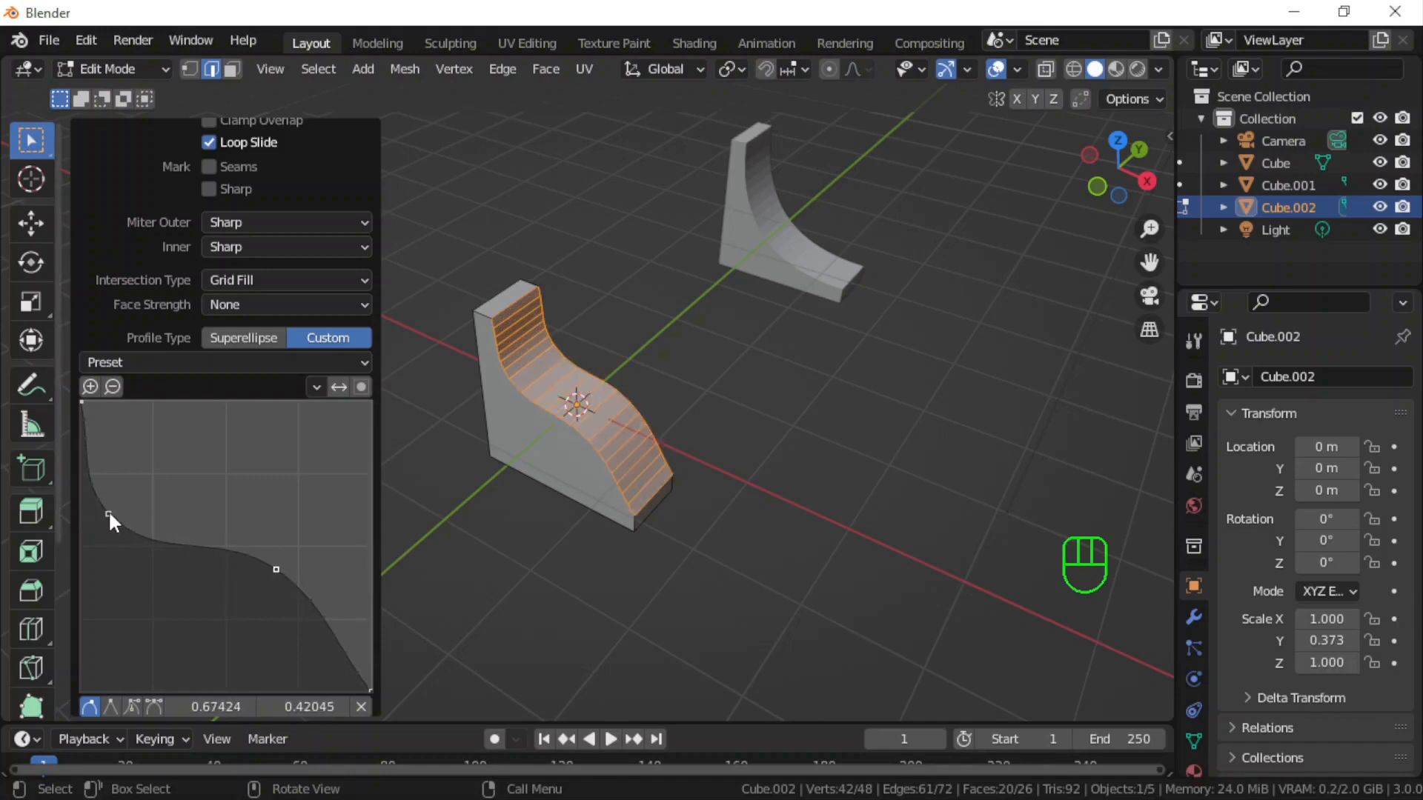
mouse_move(109, 515)
mouse_down()
mouse_move(133, 489)
mouse_move(143, 514)
mouse_up()
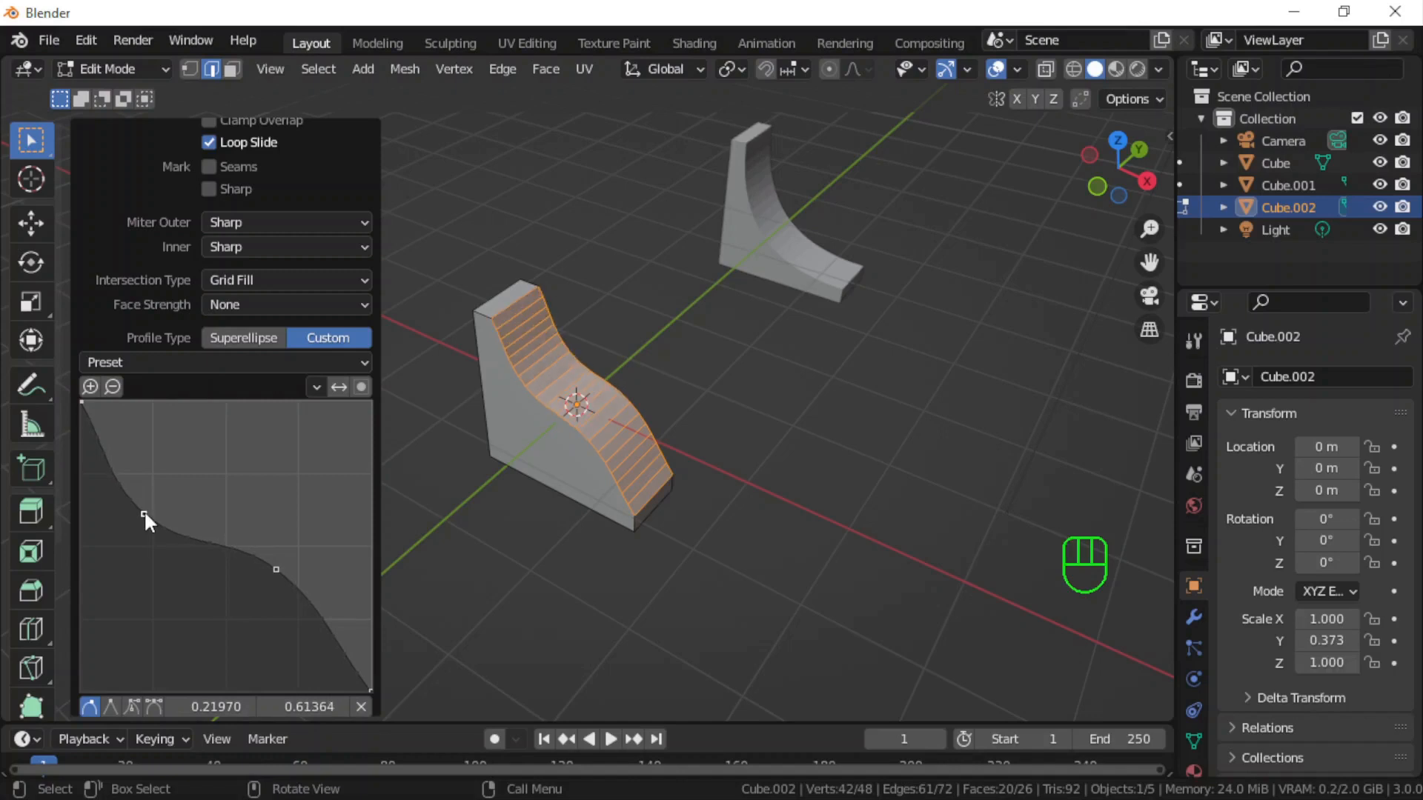
click(492, 515)
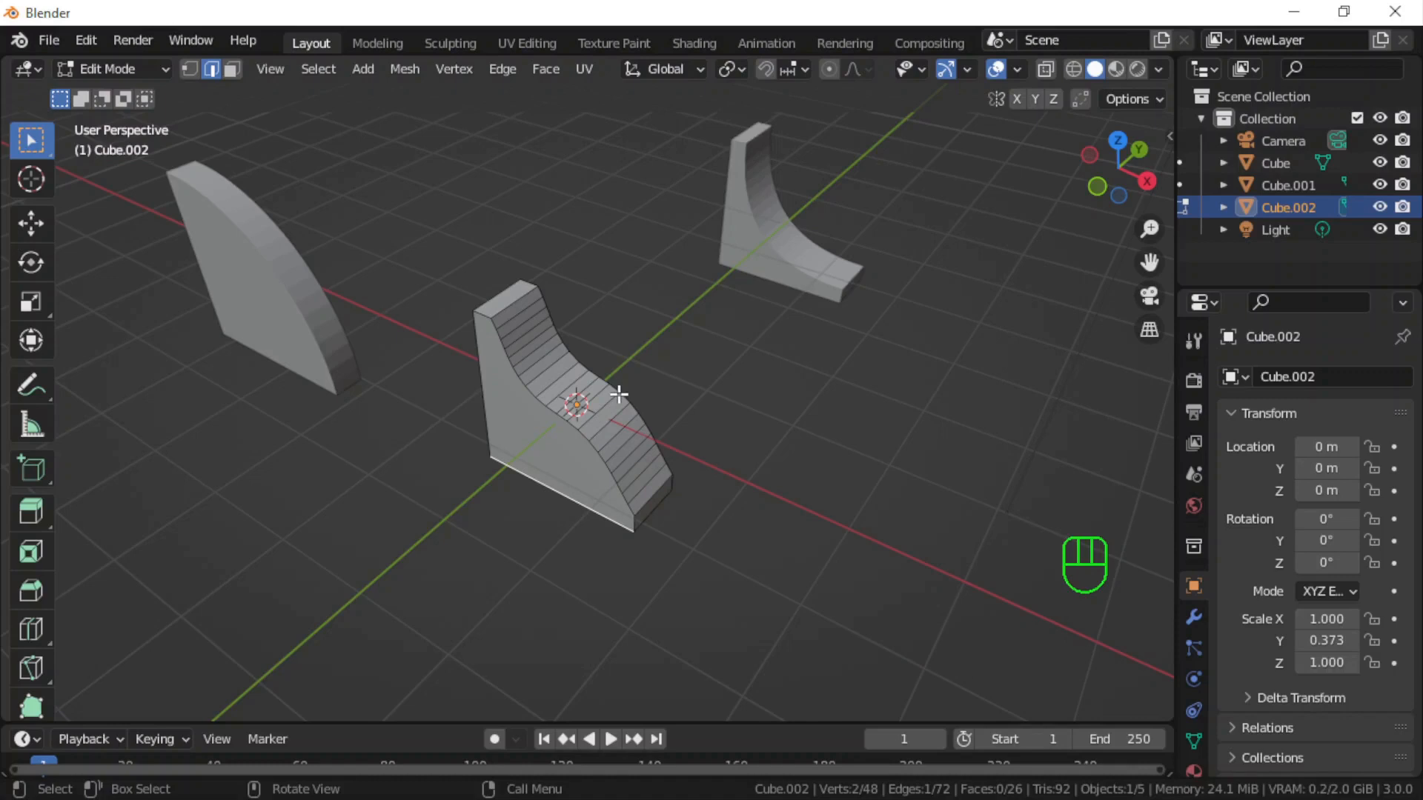
key(Tab)
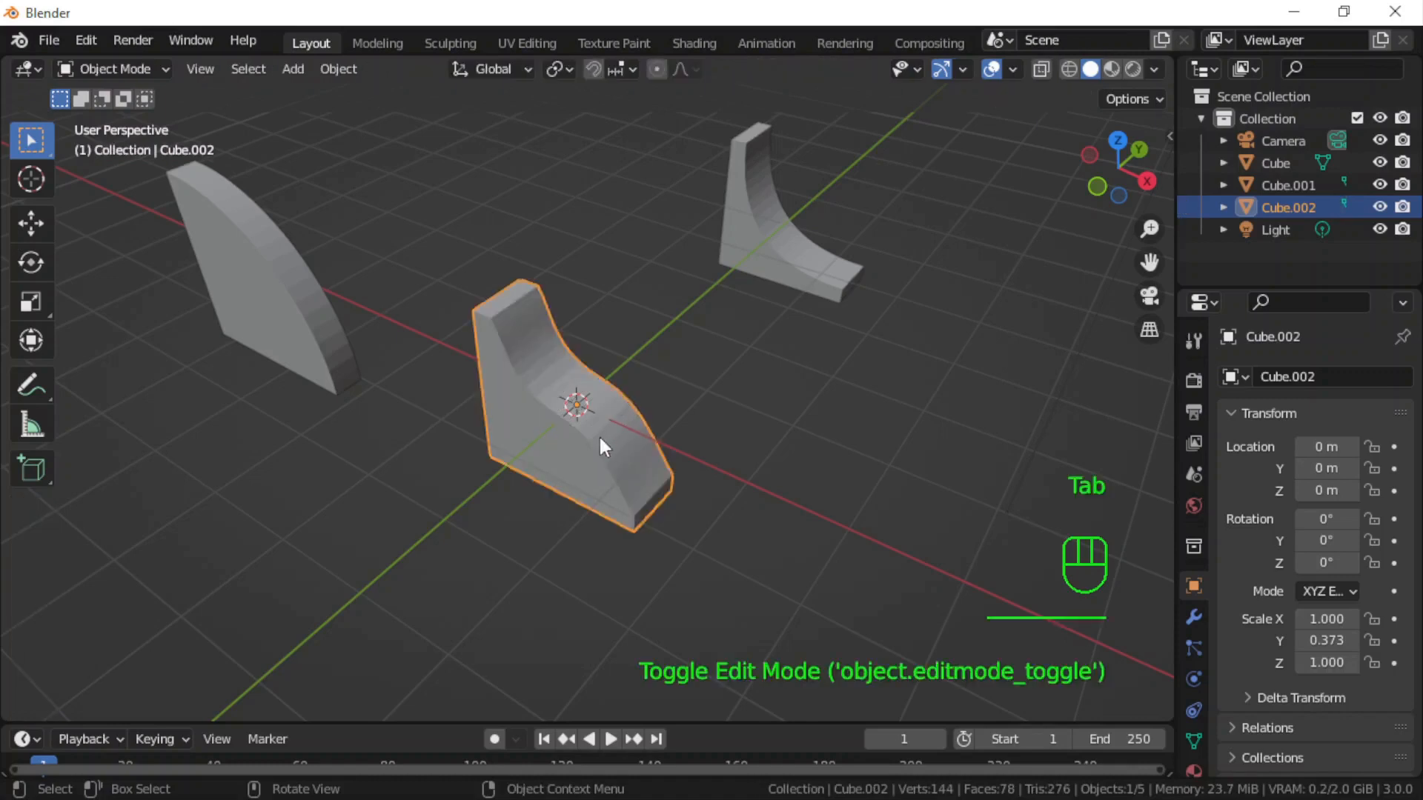
- Enable the Cavity option in the viewport shading settings
mouse_move(612, 394)
middle_down()
mouse_move(595, 374)
mouse_move(593, 395)
middle_up()
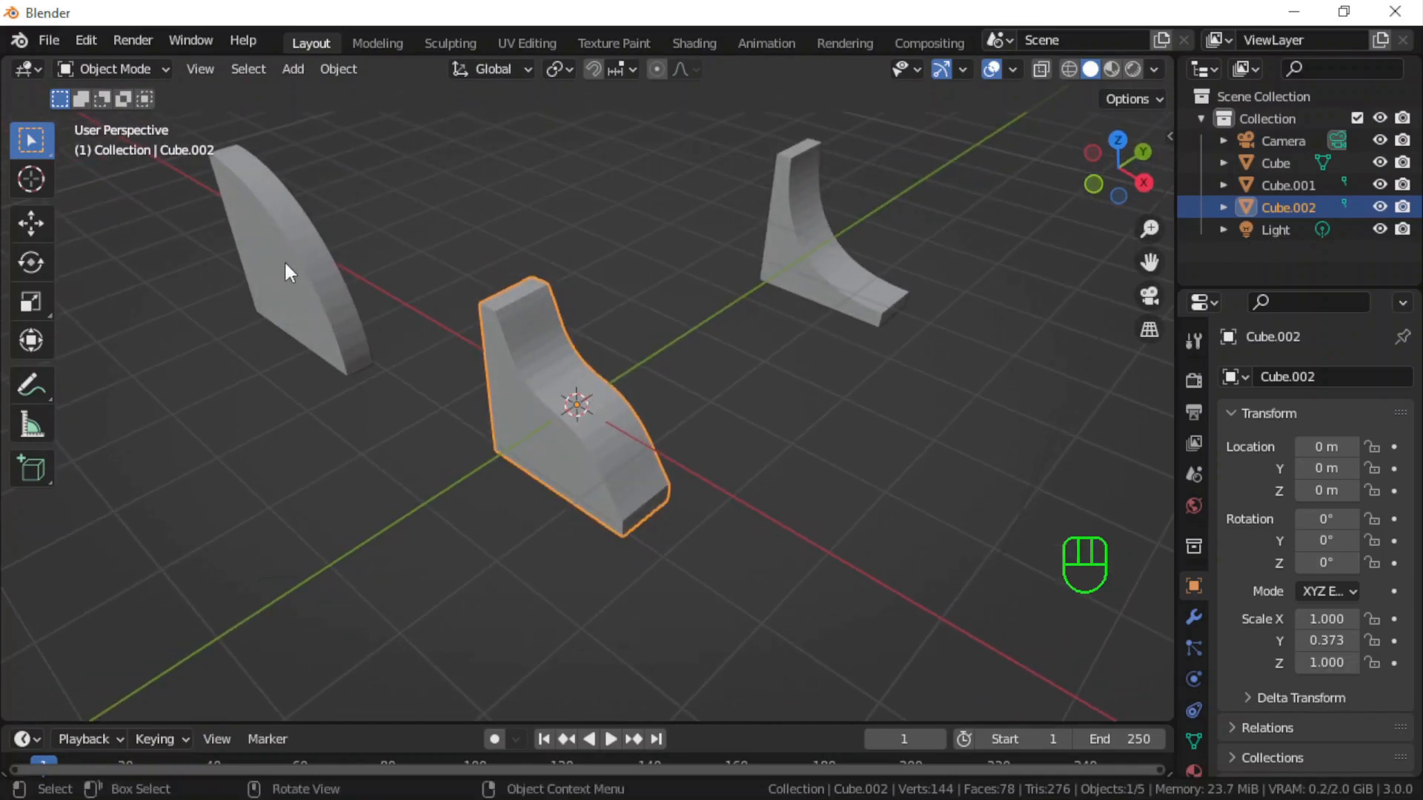
click(1153, 70)
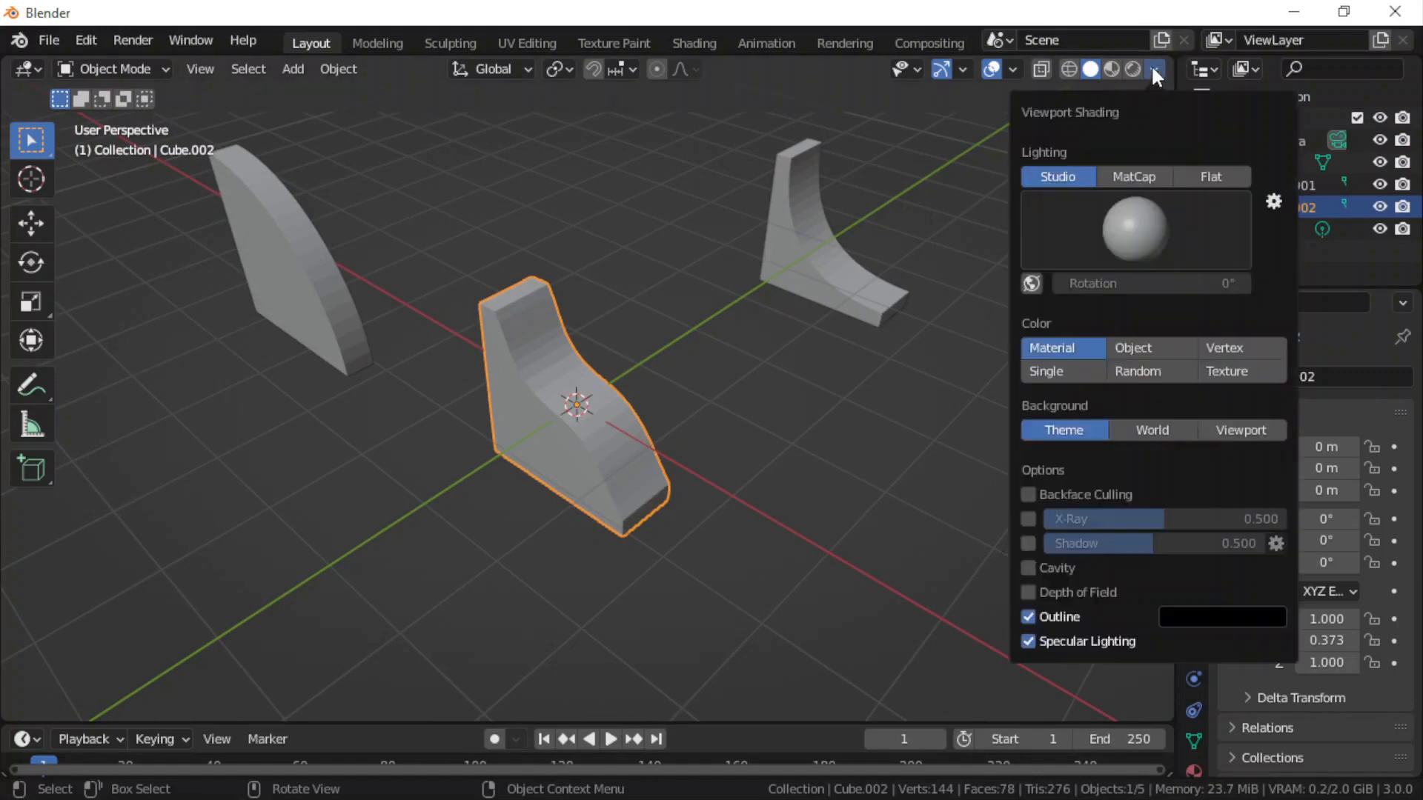
click(1026, 567)
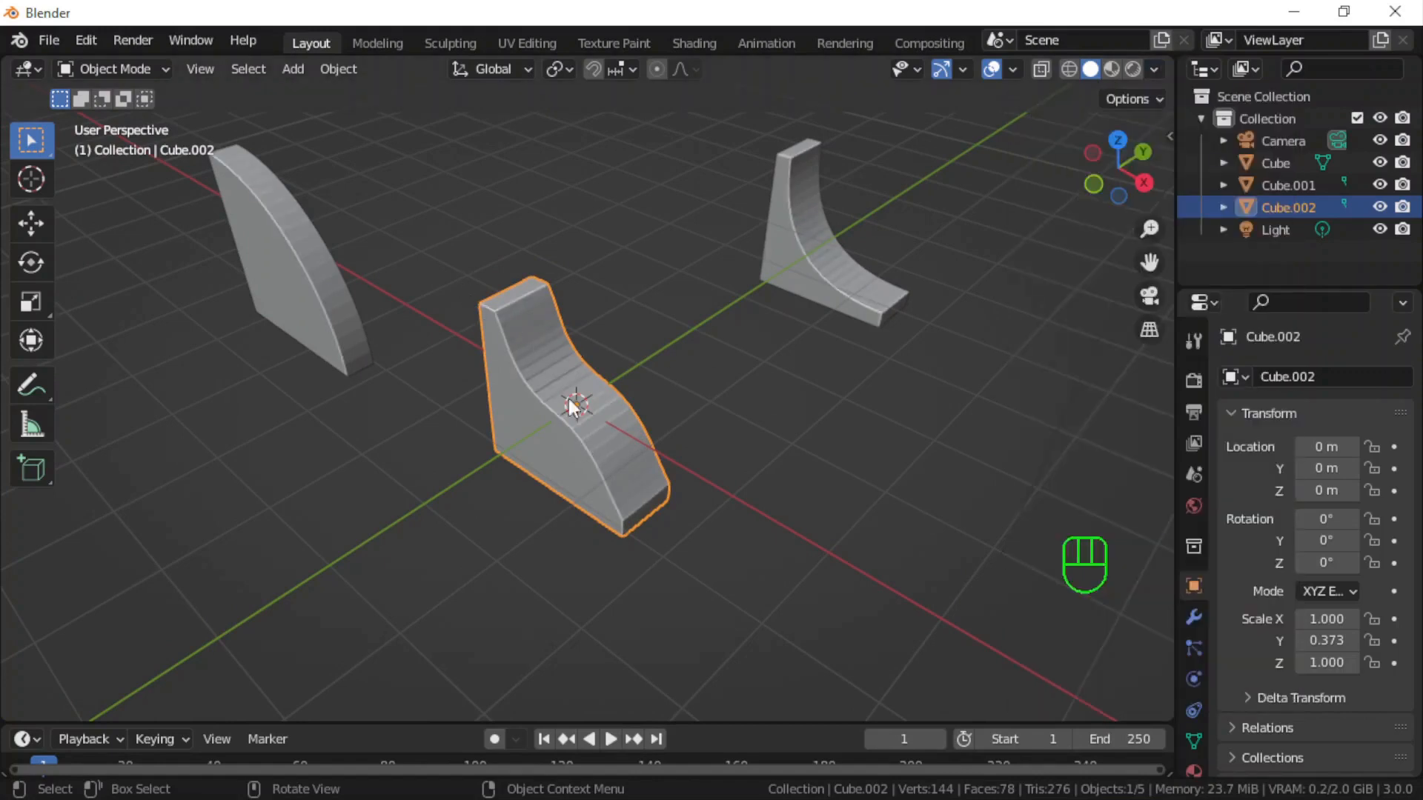
- Apply Shade Smooth to the S-curved piece, the convex piece and the concave piece
right_click(312, 251)
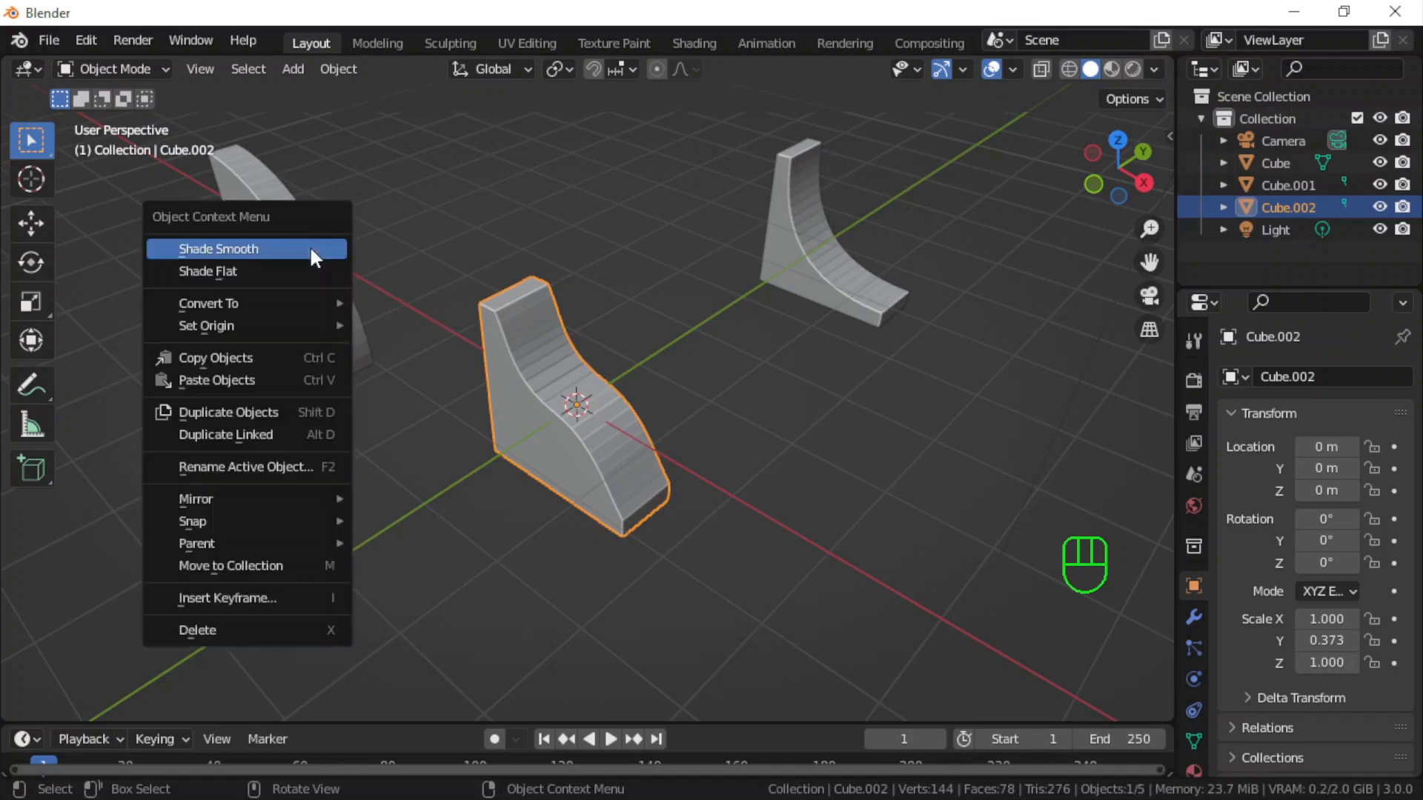
click(248, 248)
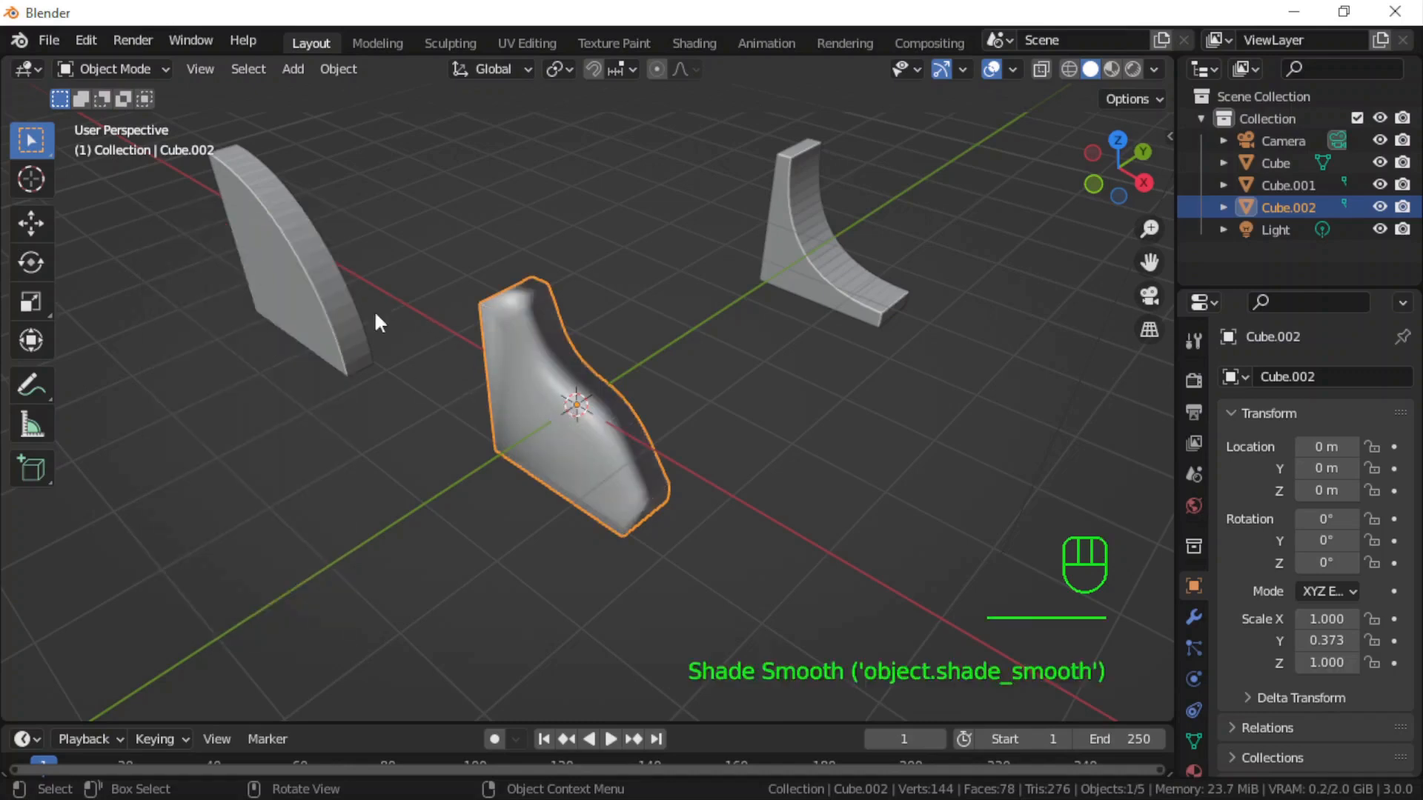
click(314, 280)
right_click(313, 279)
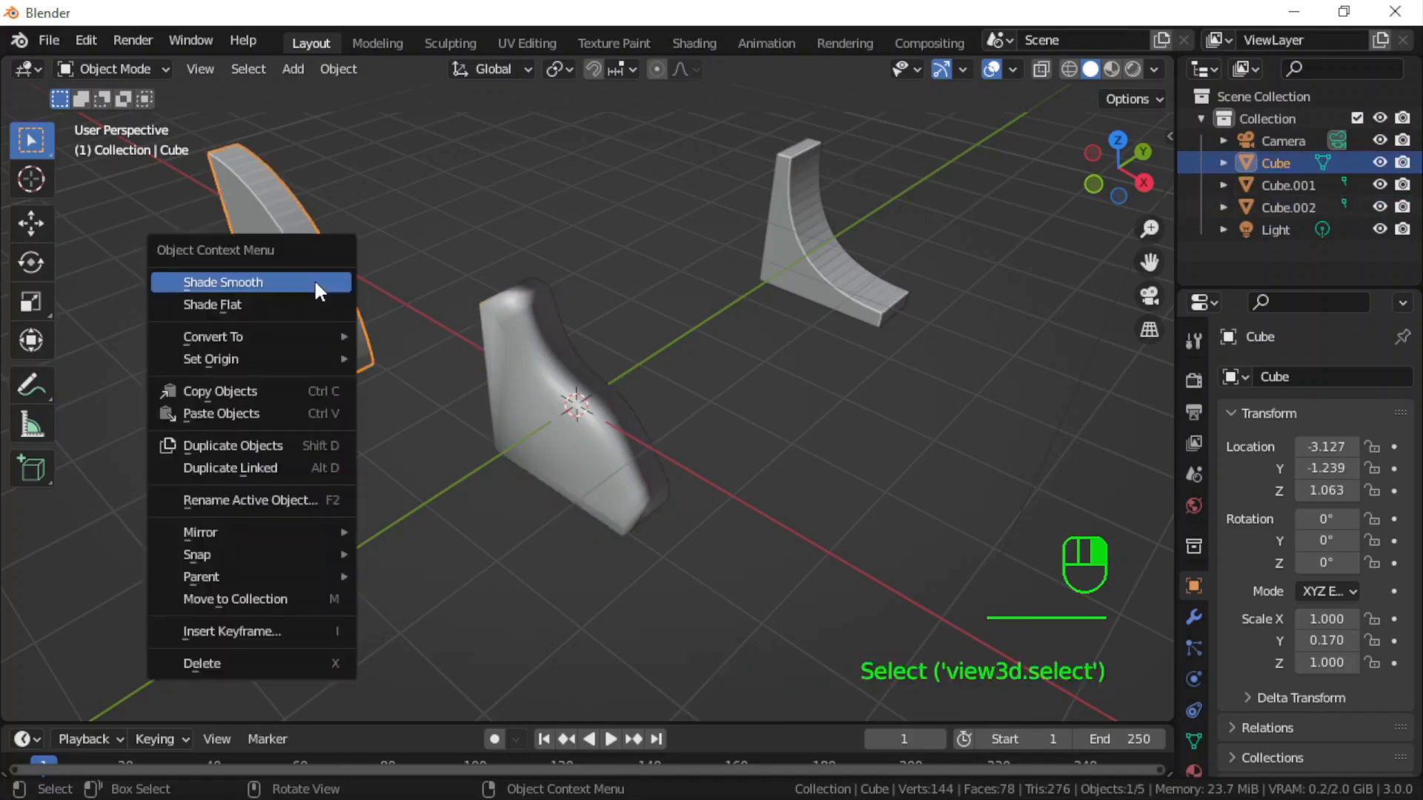
click(259, 286)
click(833, 268)
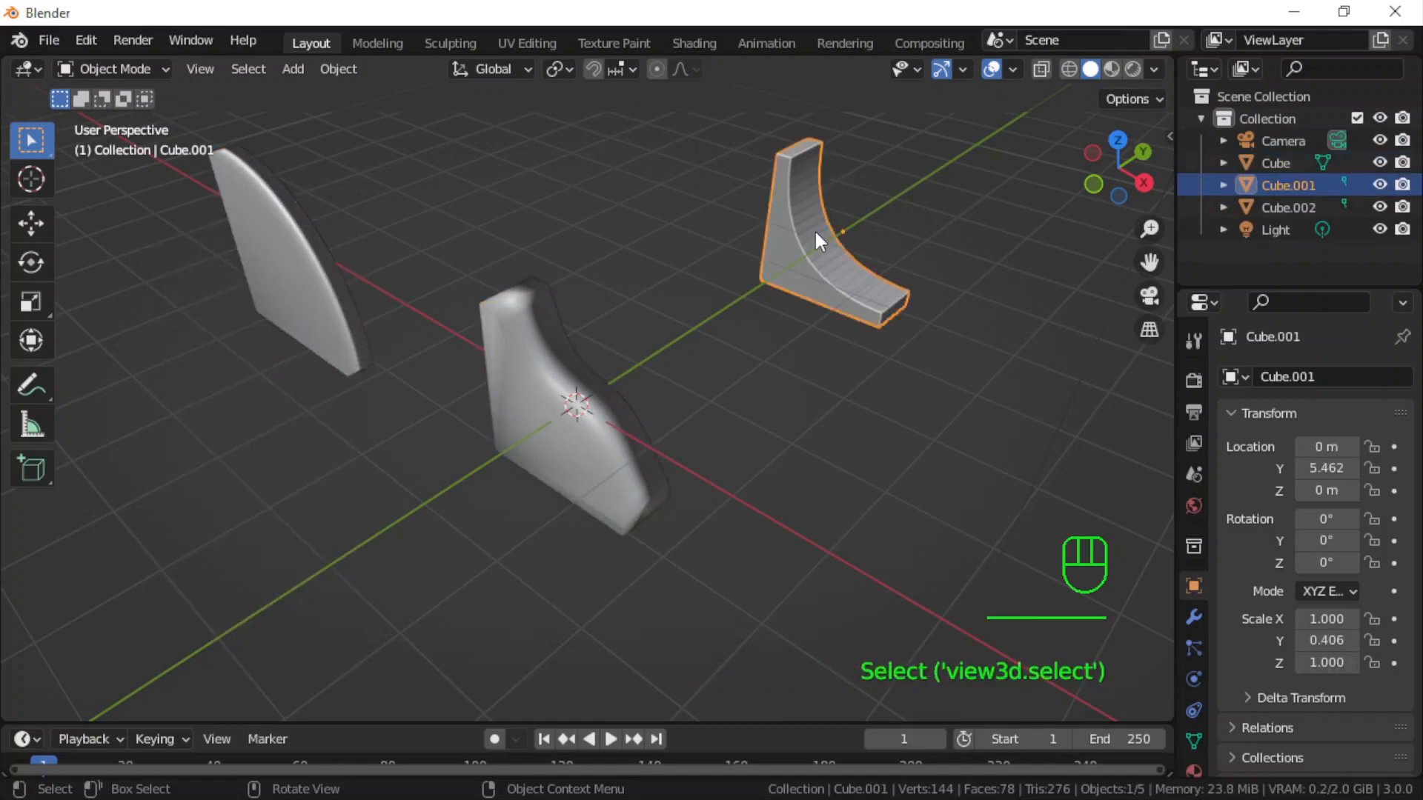
right_click(805, 209)
click(747, 221)
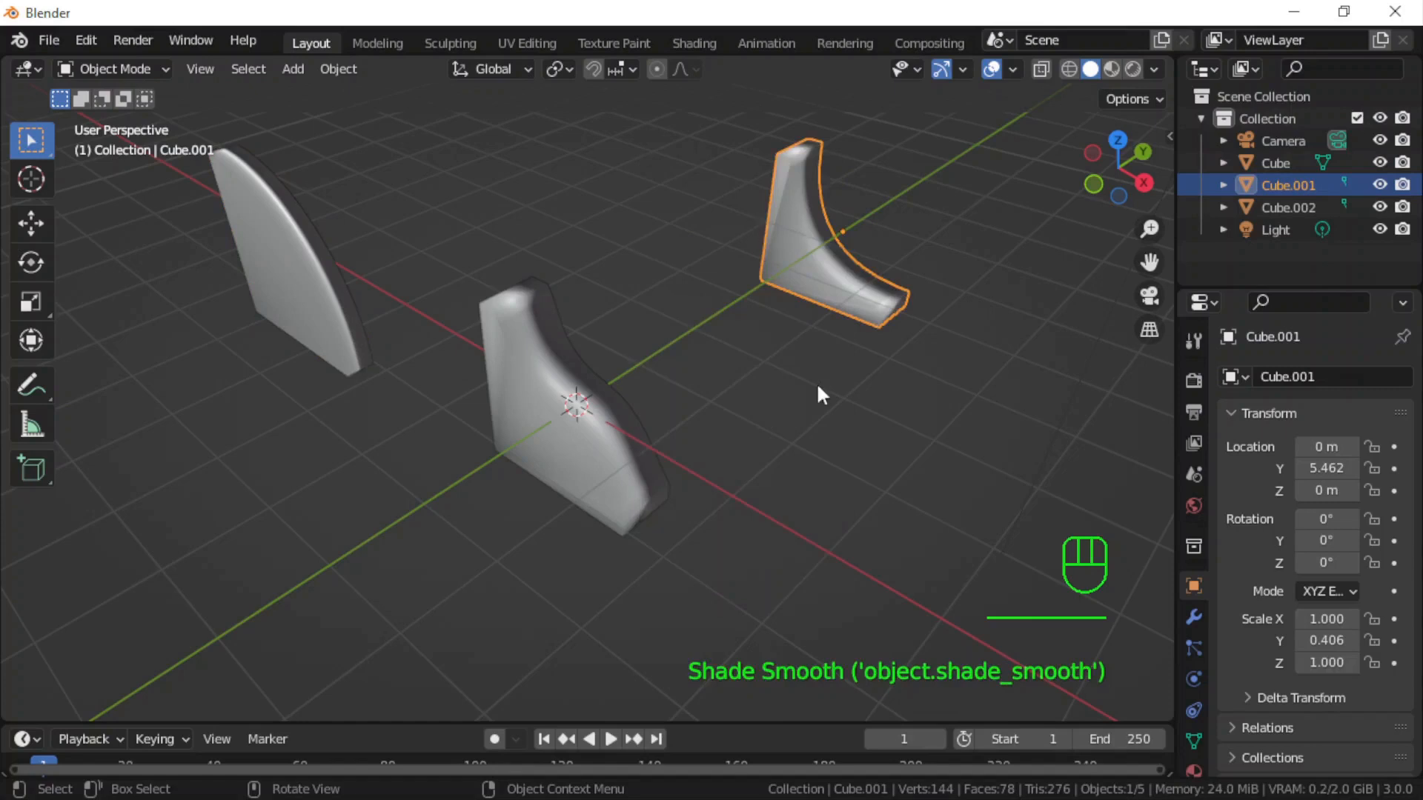
- Enable Auto Smooth in the convex piece's mesh normals settings
click(289, 272)
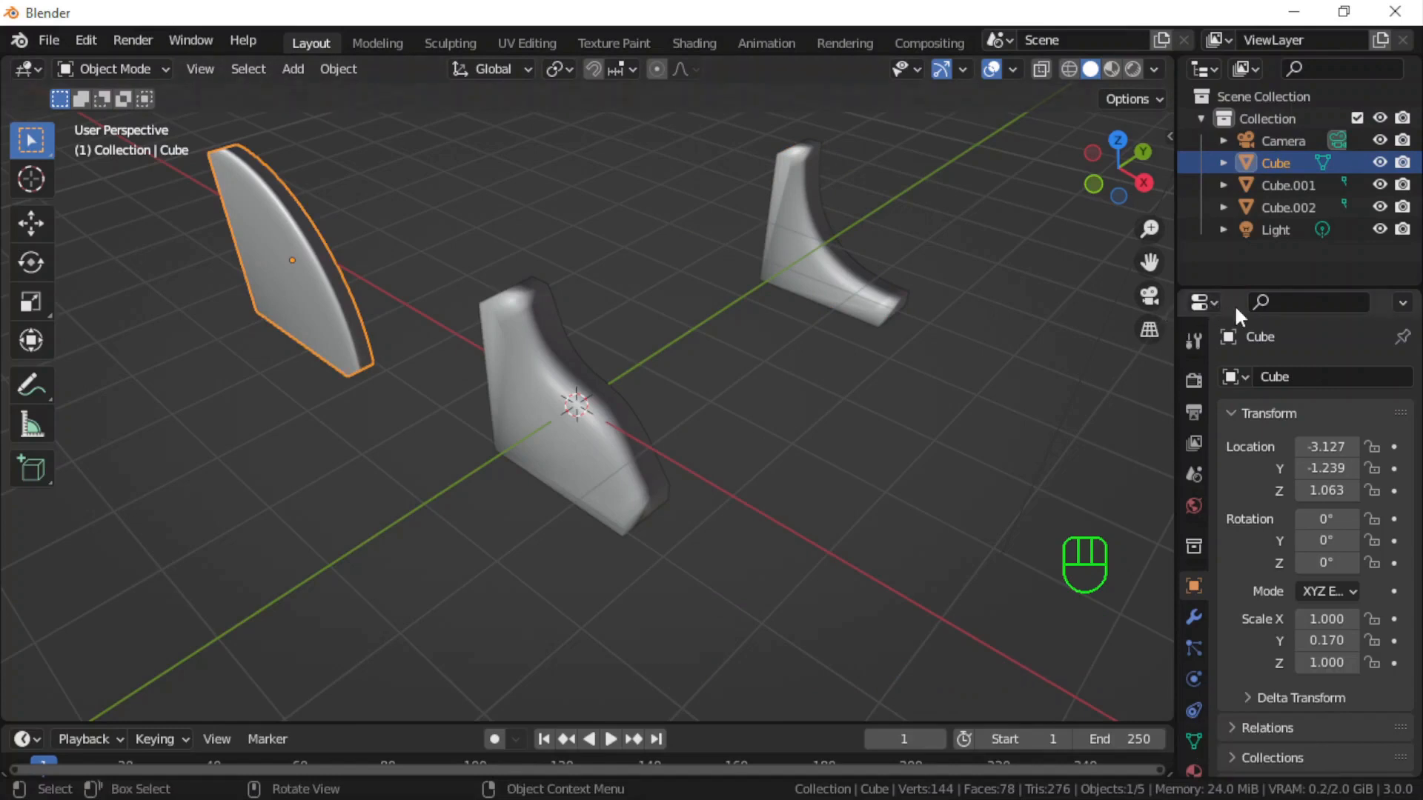
click(1192, 738)
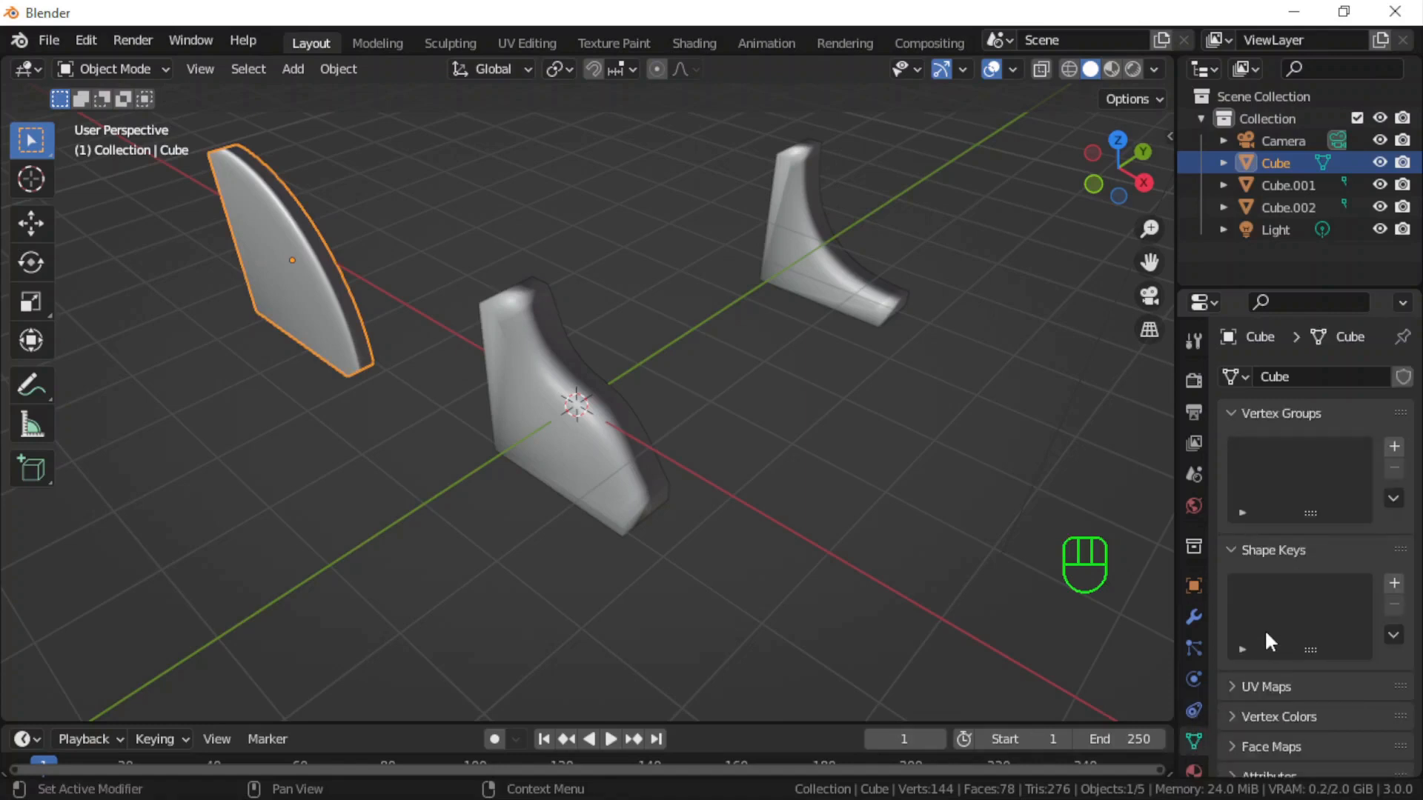
scroll(1264, 628, down, 5)
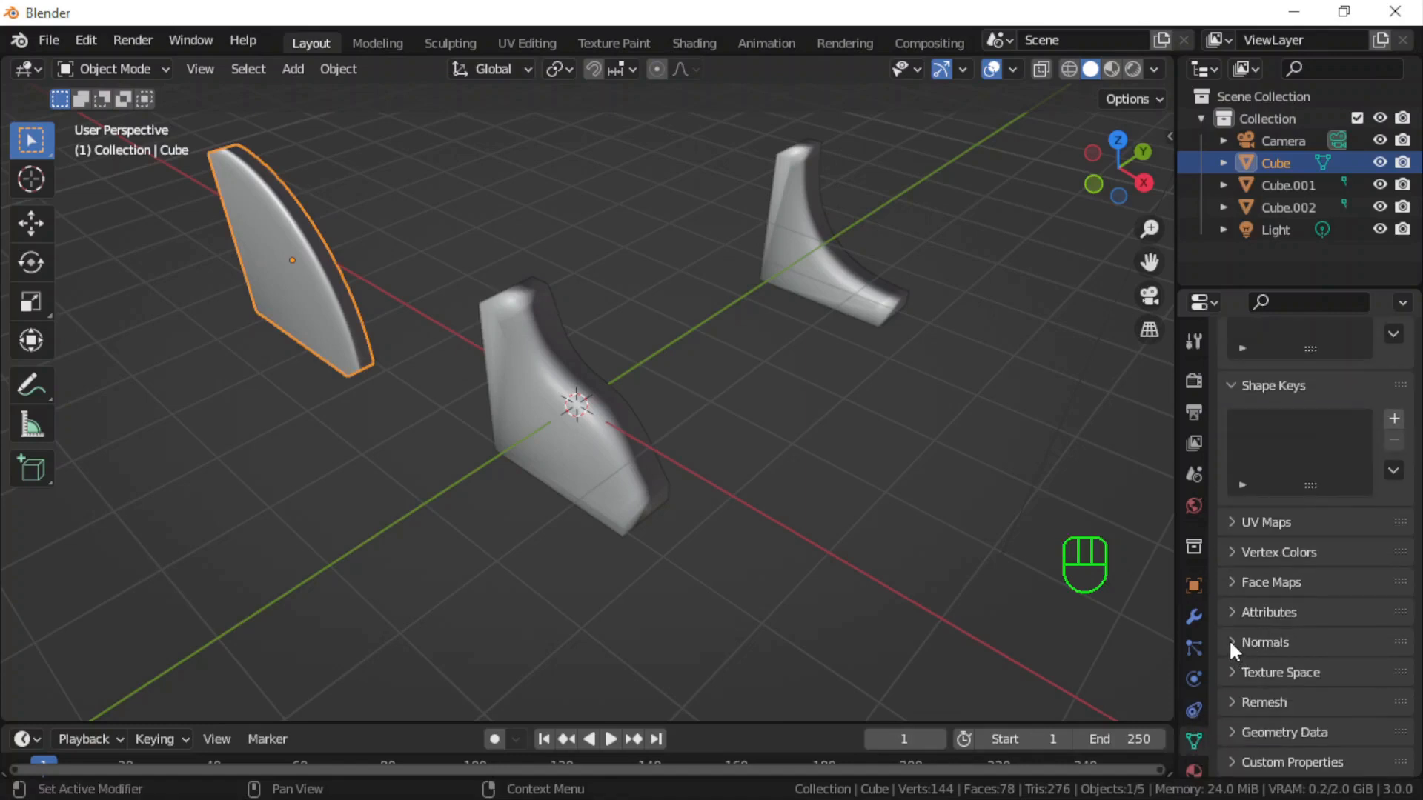
click(1231, 642)
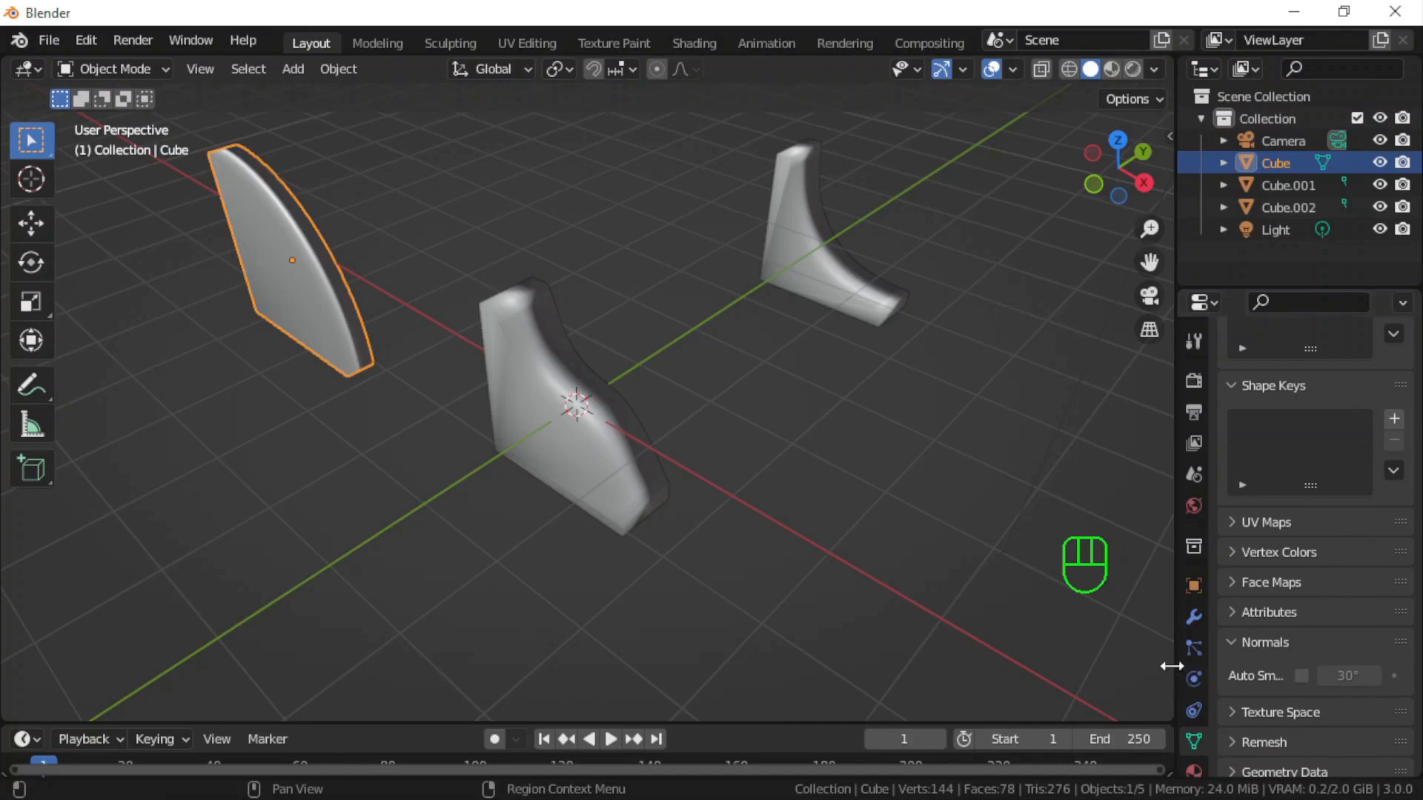
drag(1171, 666, 1032, 666)
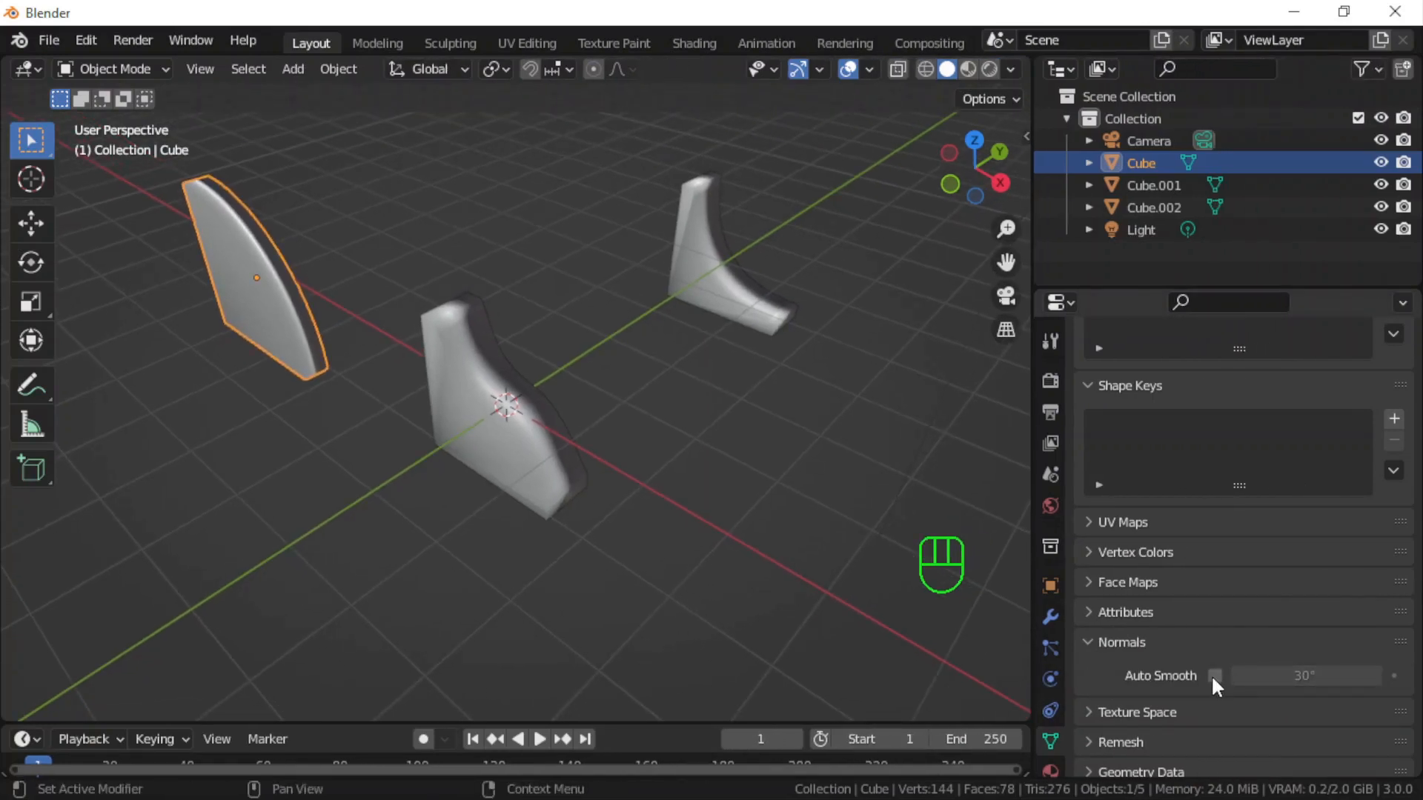
click(1214, 676)
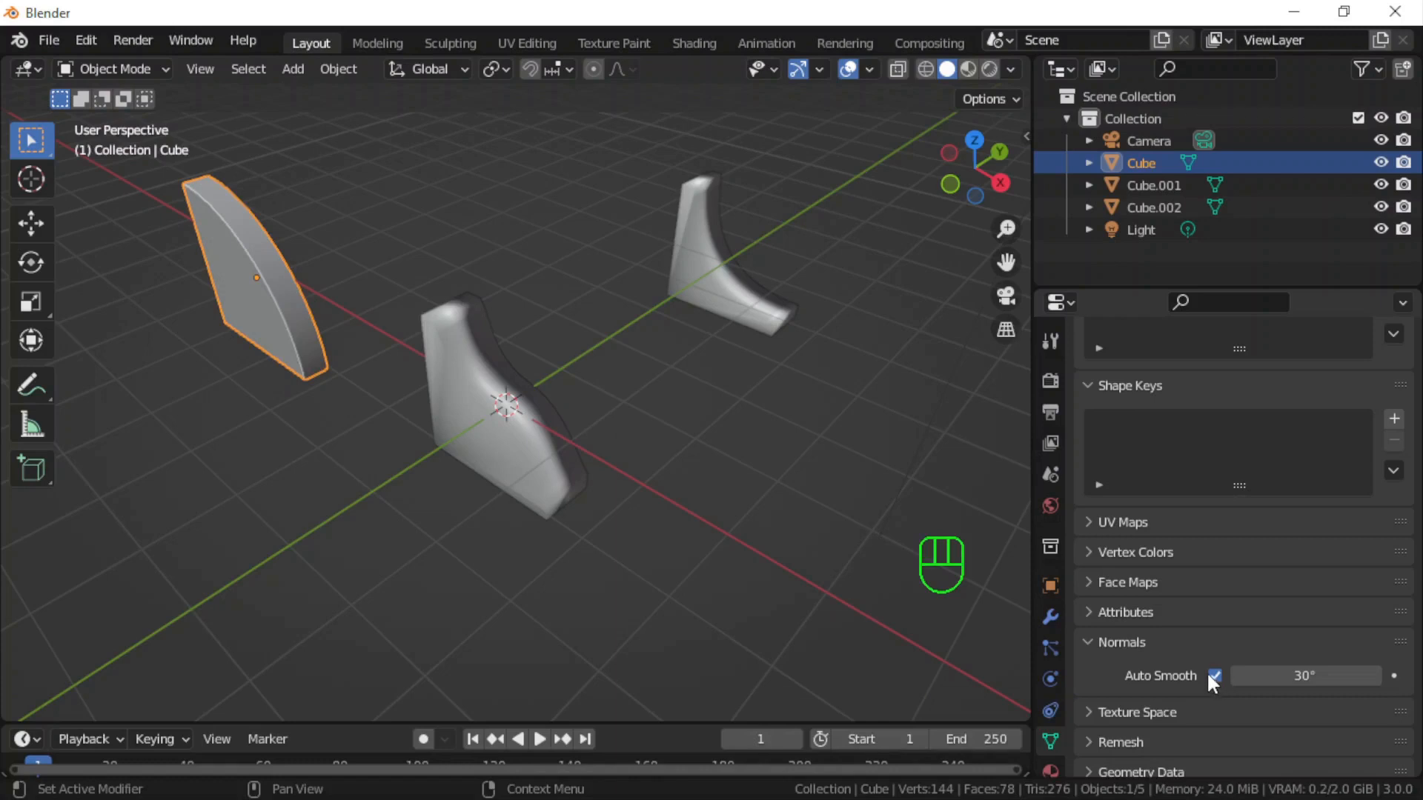
- Enable Auto Smooth for the S-curved piece and the concave piece, and widen the 3D viewport again
click(504, 412)
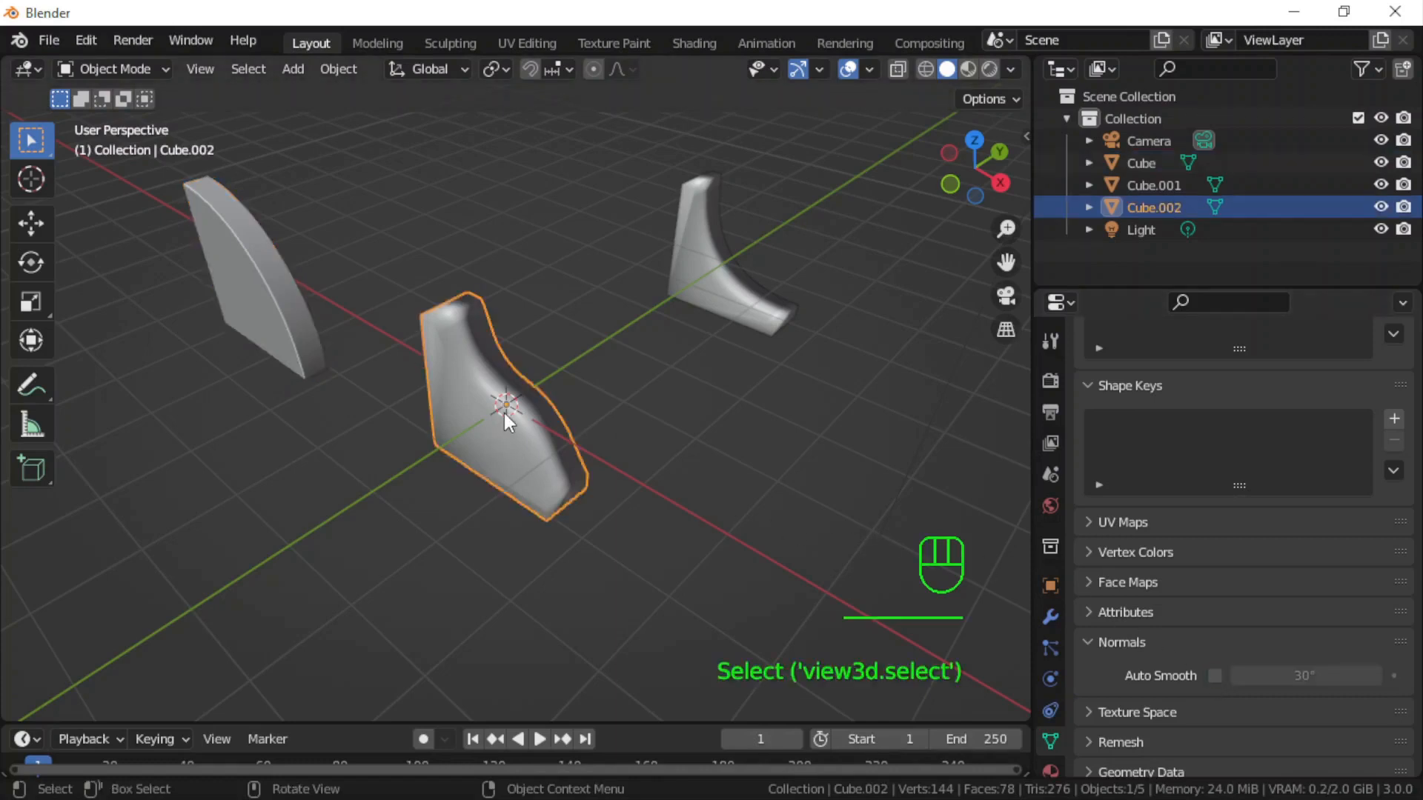
click(1214, 676)
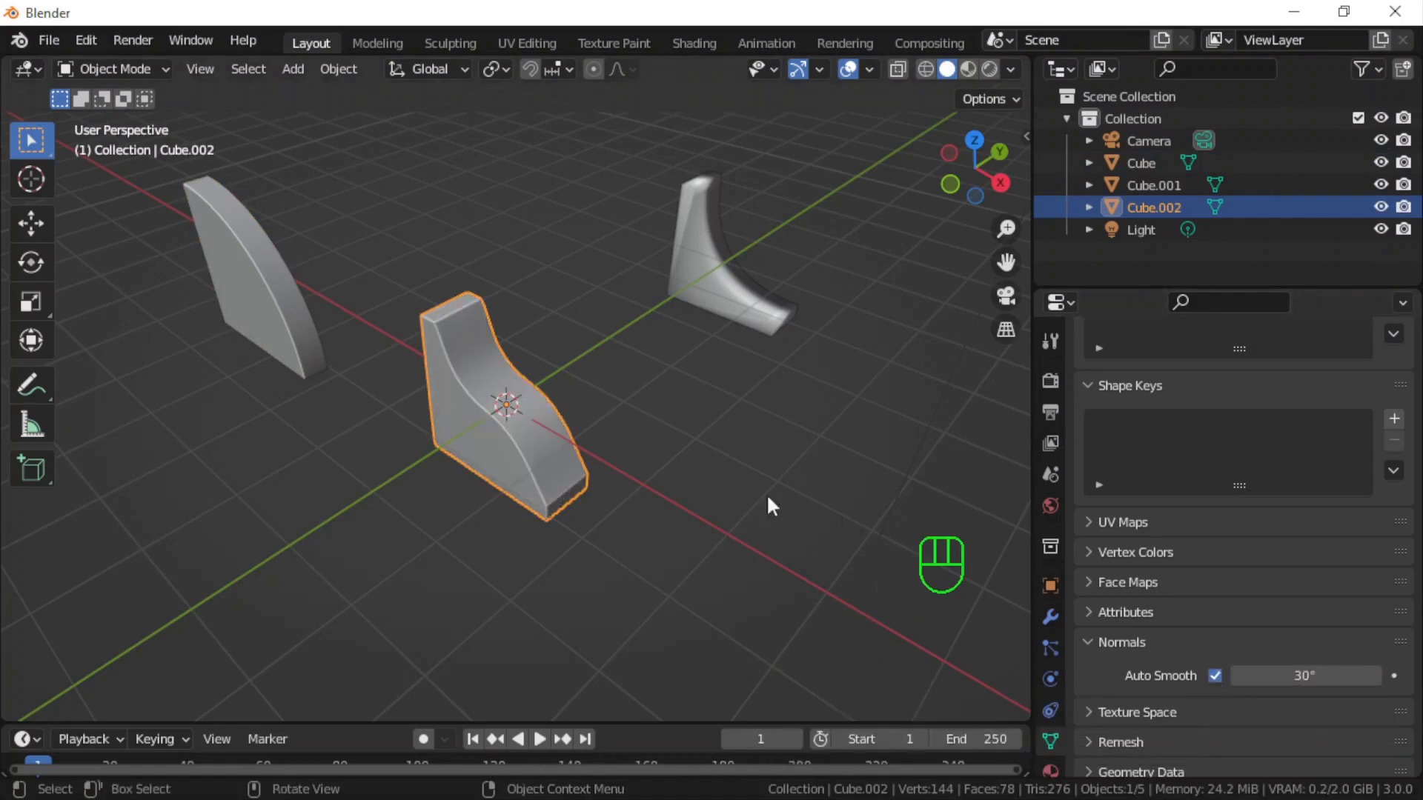
click(692, 266)
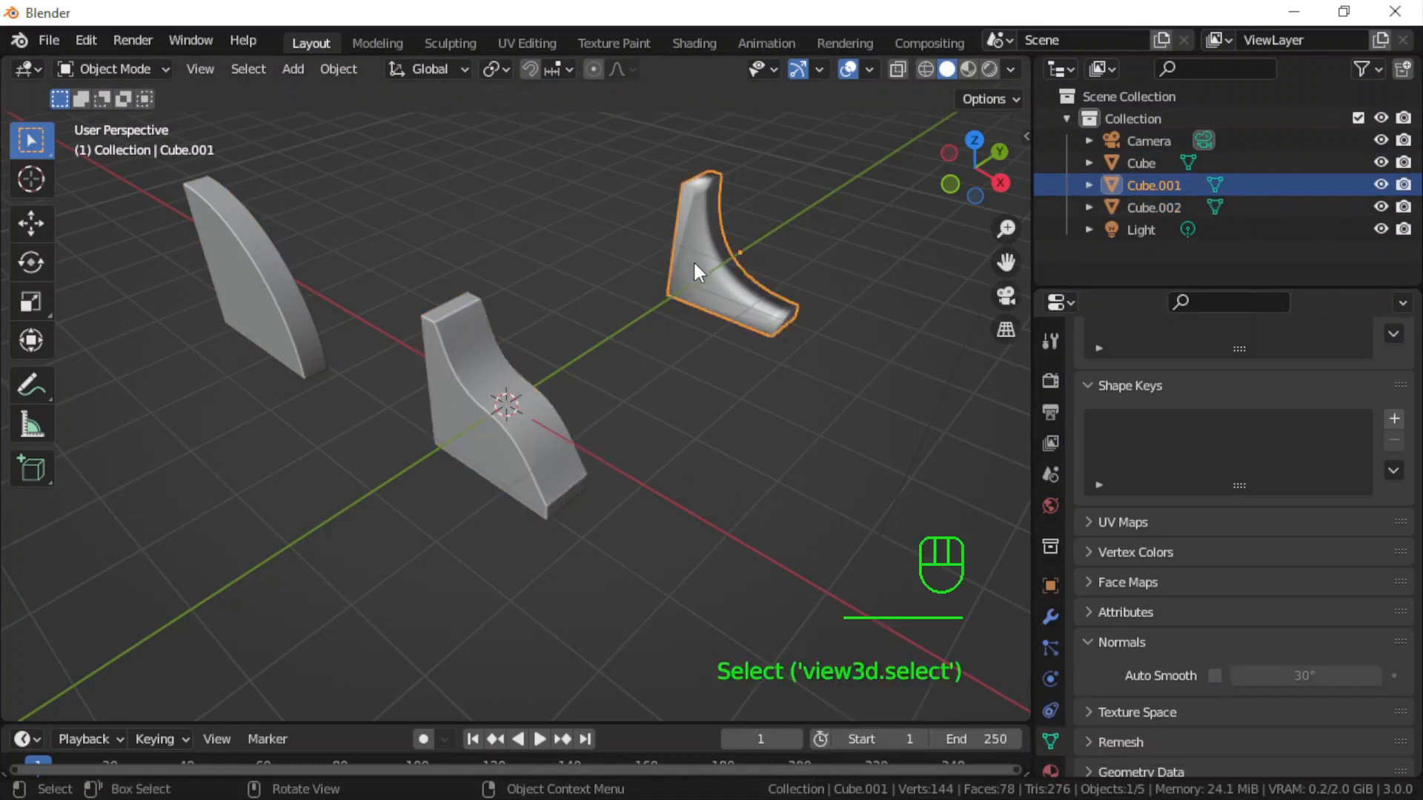
click(1213, 675)
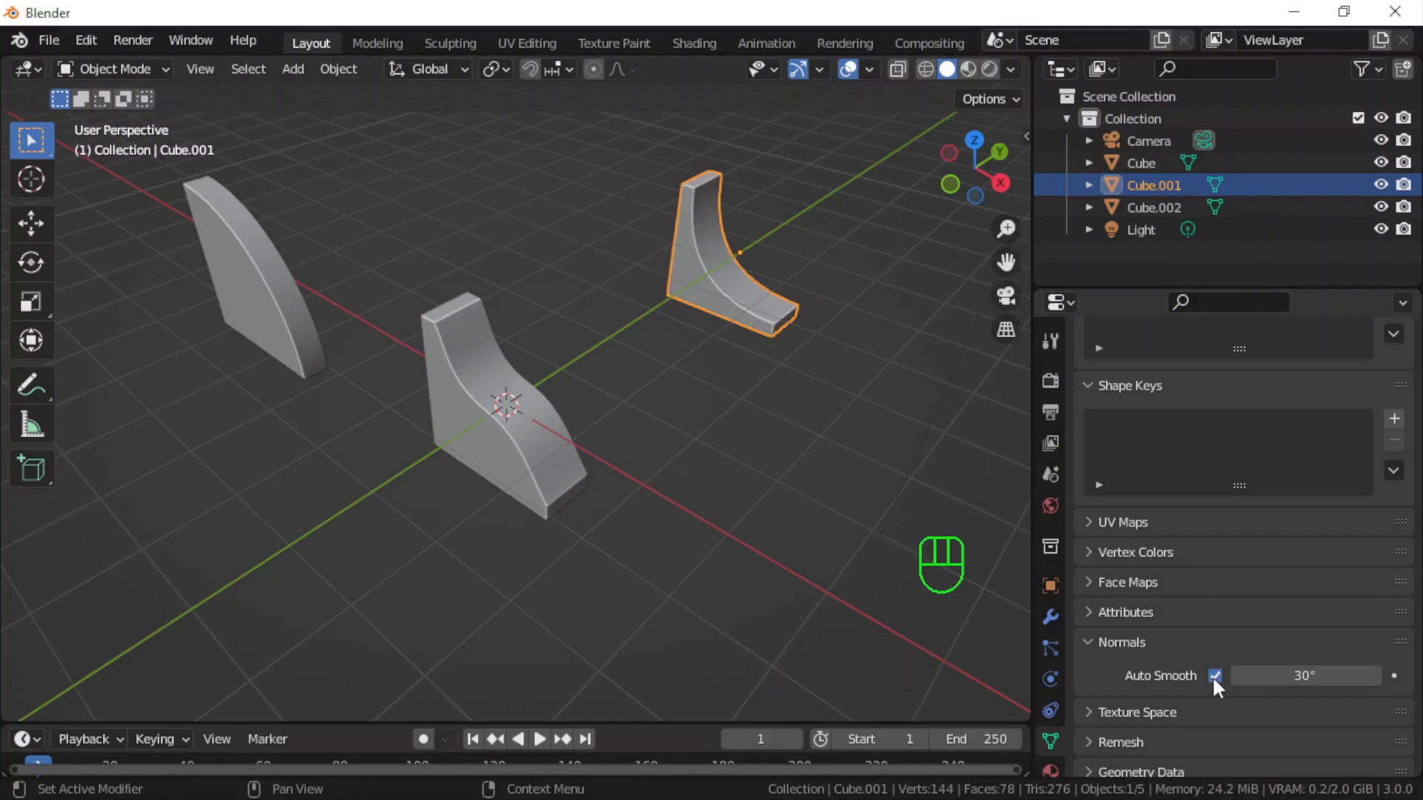
drag(1031, 513, 1136, 507)
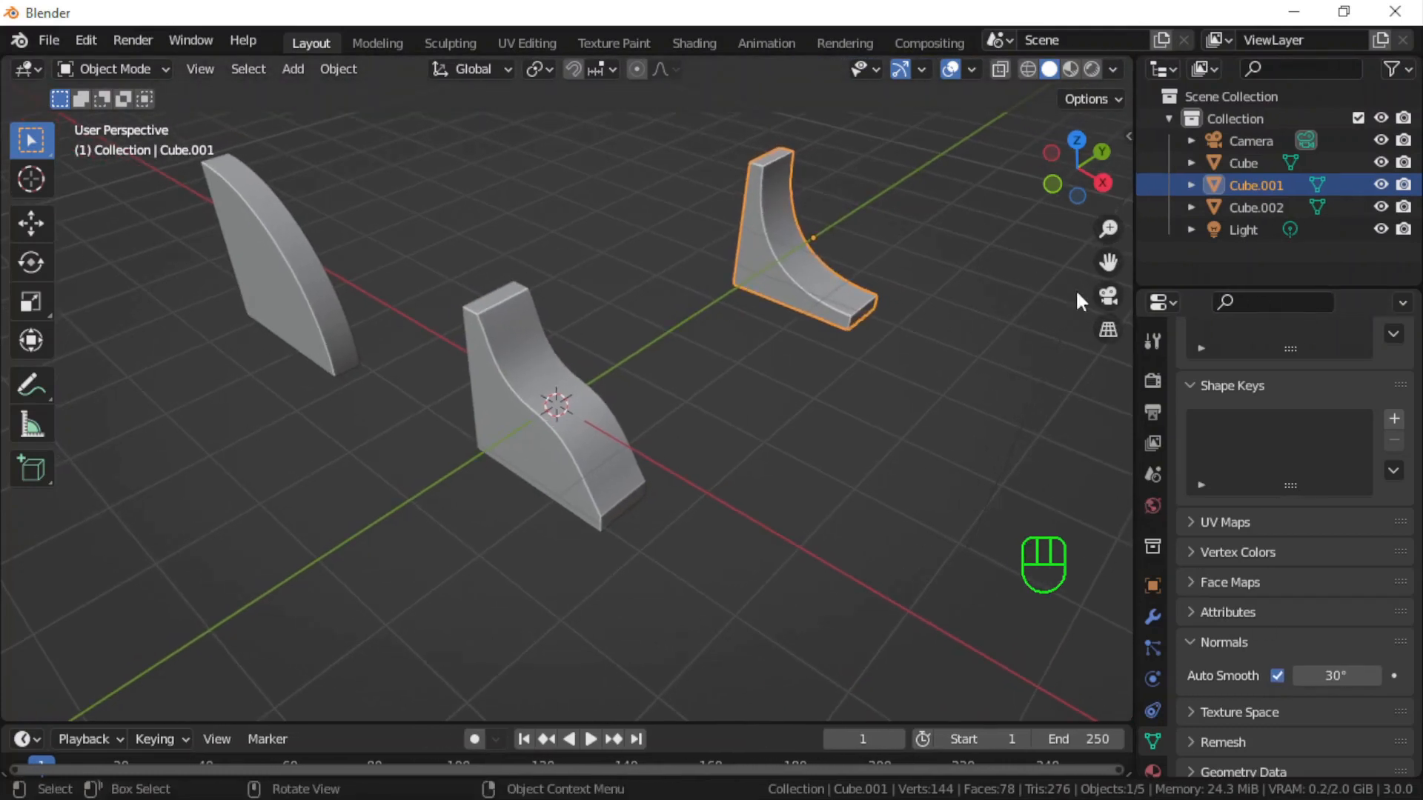
drag(1109, 259, 1122, 330)
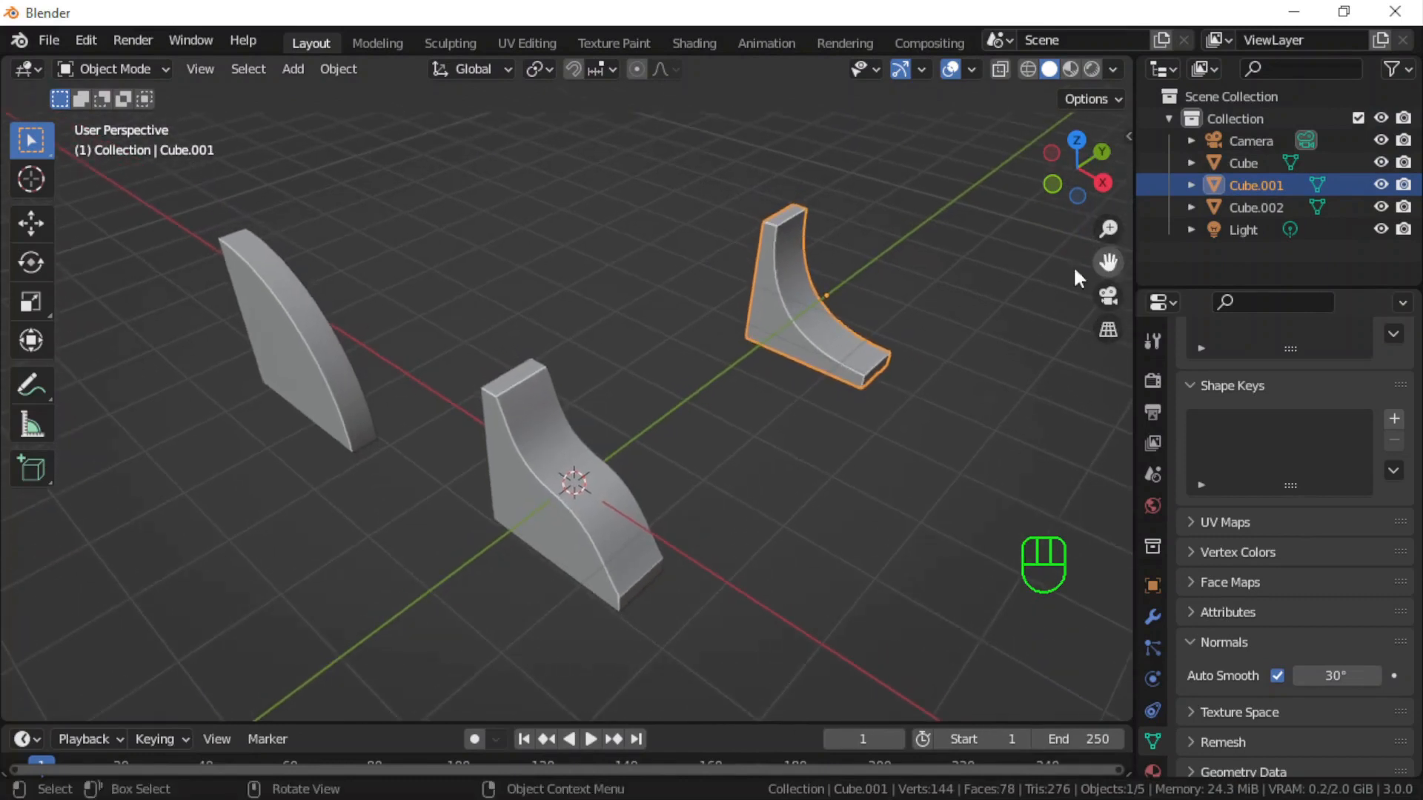
scroll(615, 365, up, 2)
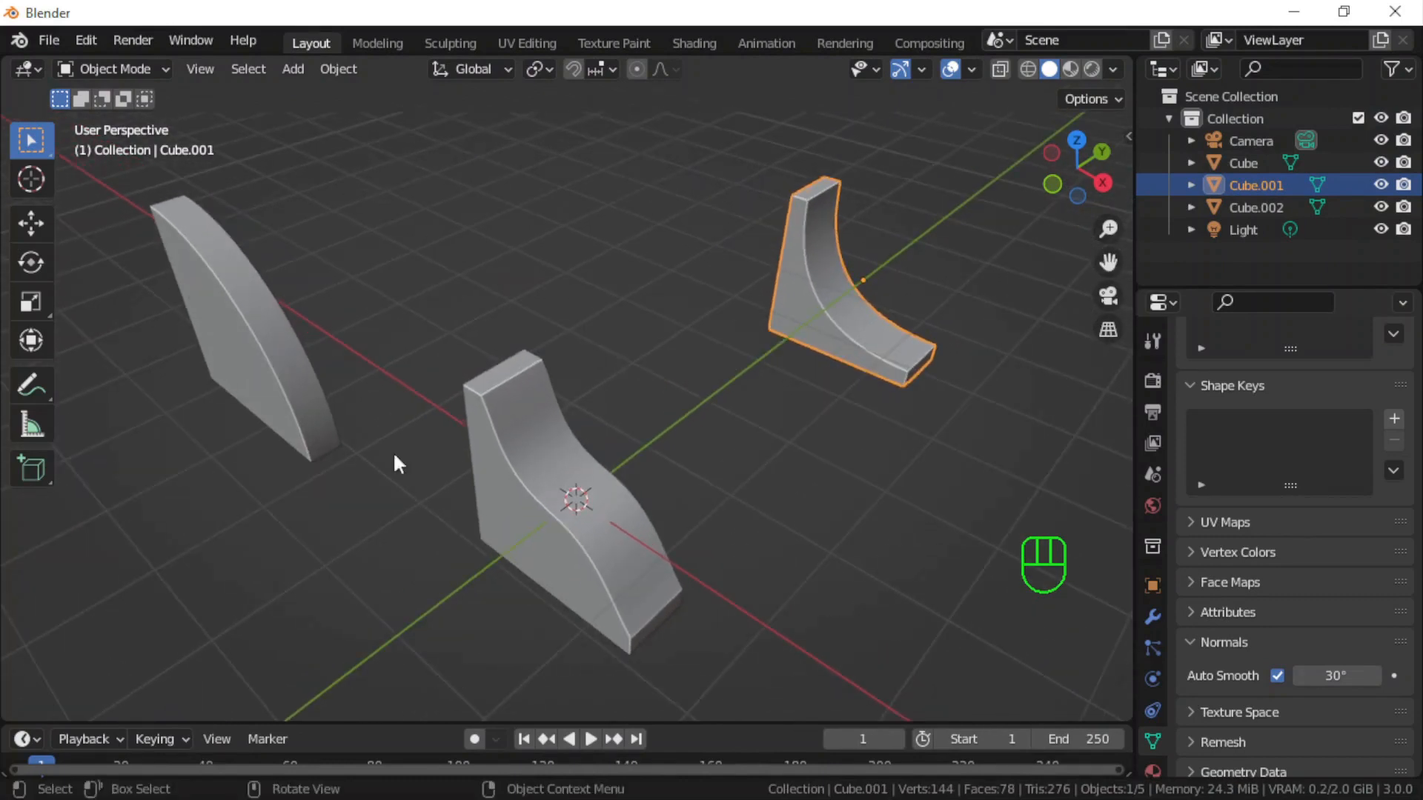